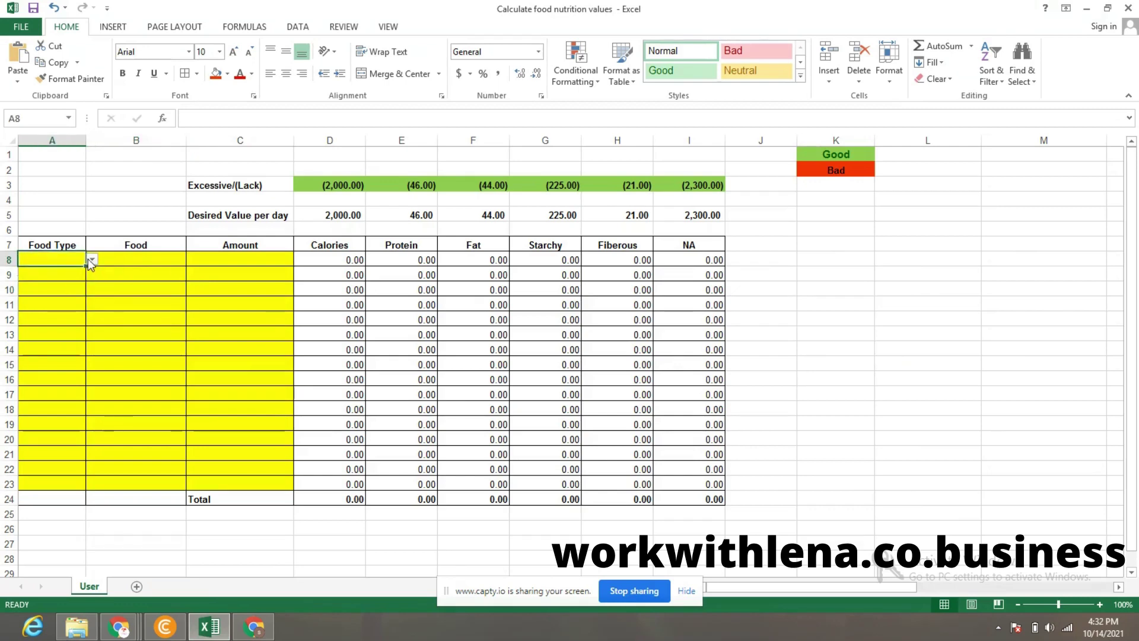
Fill row 8 with Protein, Bluefish, 25g from the dropdowns
left_click(91, 260)
left_click(78, 271)
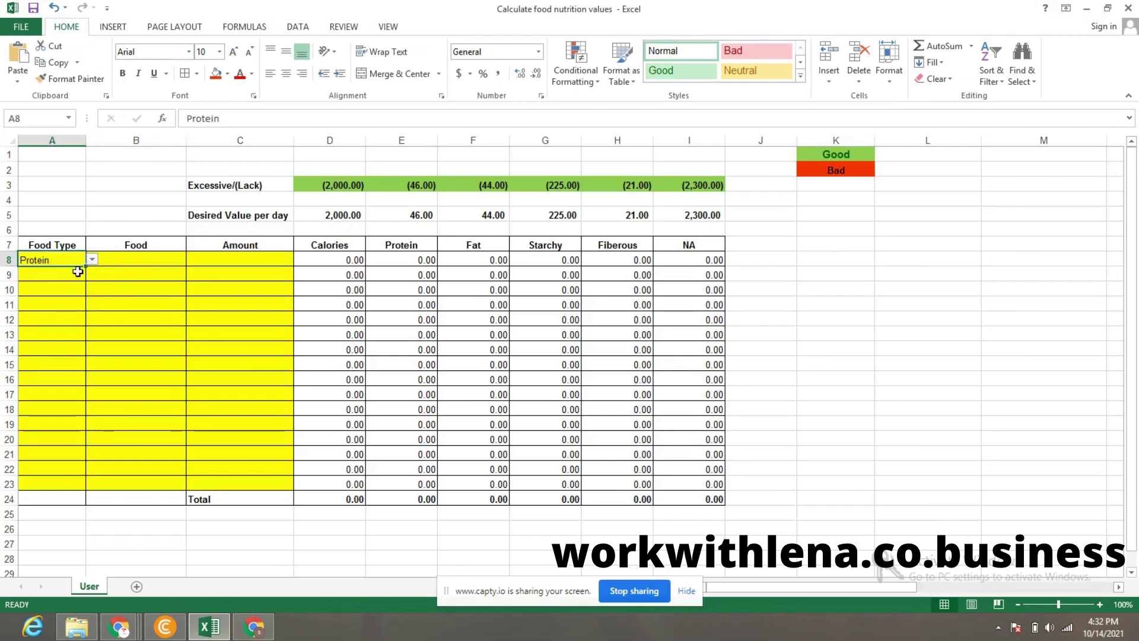
left_click(153, 263)
left_click(192, 259)
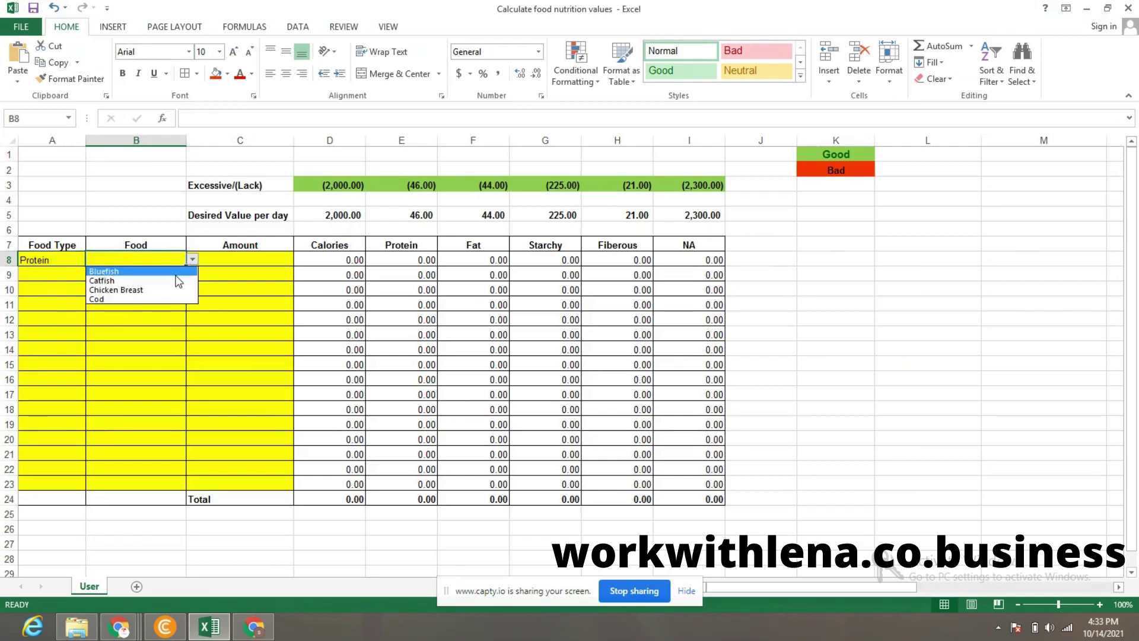
left_click(176, 273)
left_click(257, 262)
left_click(300, 259)
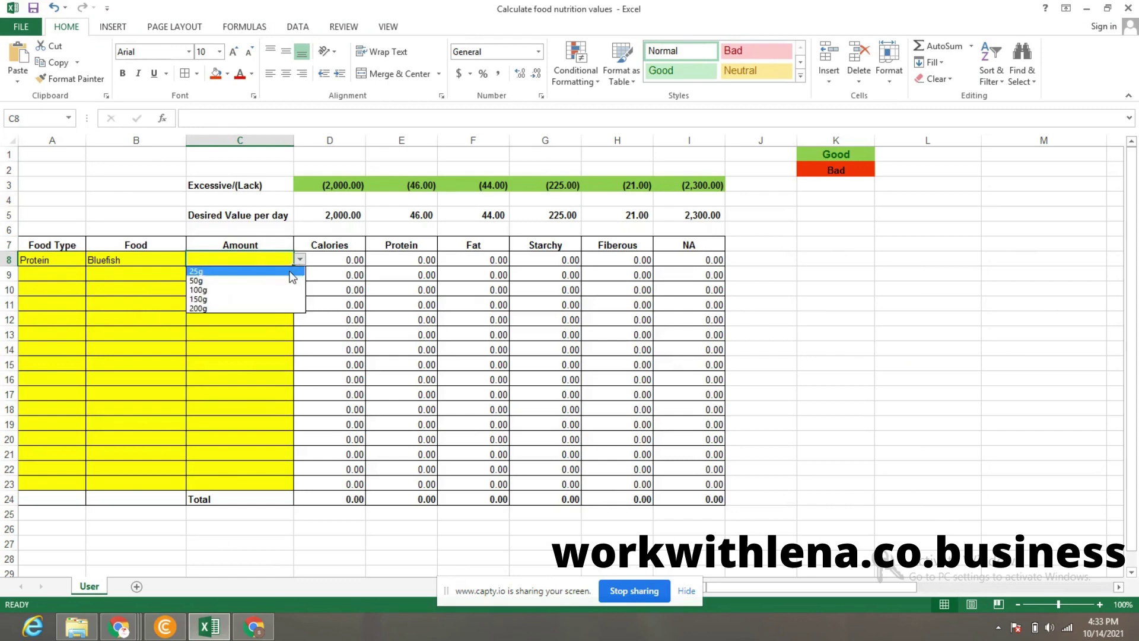
left_click(291, 272)
Fill row 9 with Protein, Catfish, 100g
left_click(75, 276)
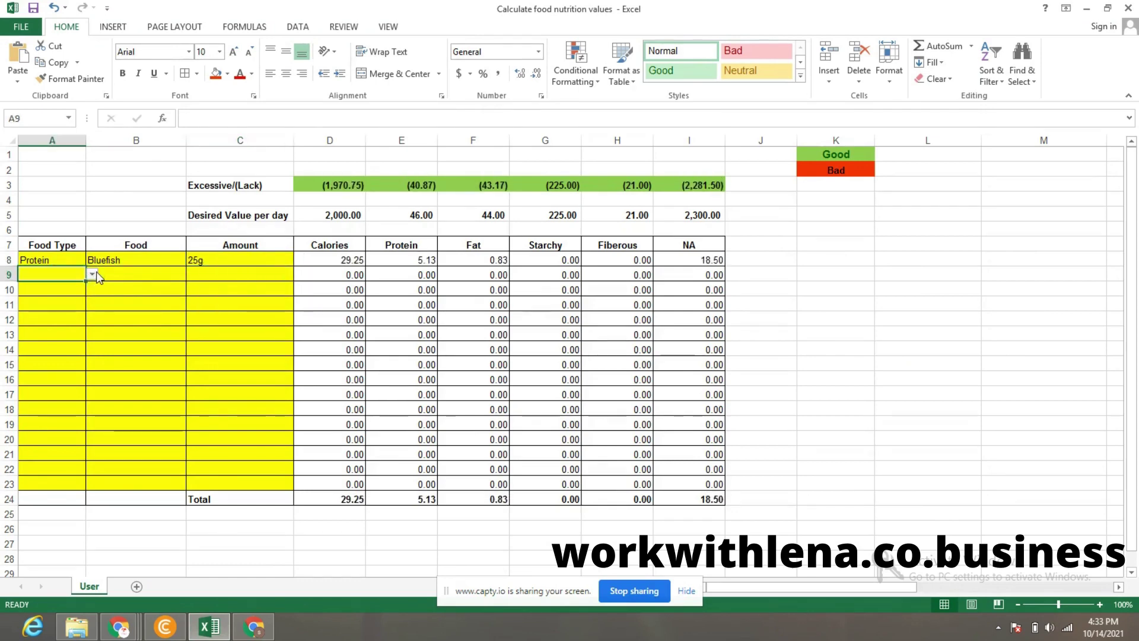
left_click(93, 274)
left_click(53, 286)
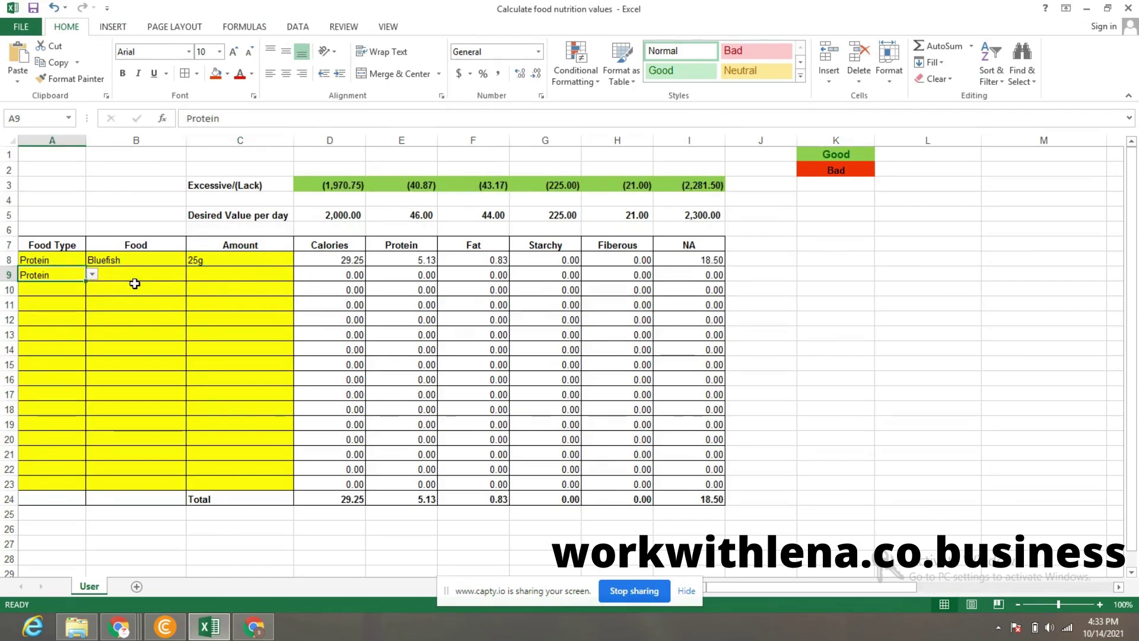
left_click(164, 278)
left_click(192, 274)
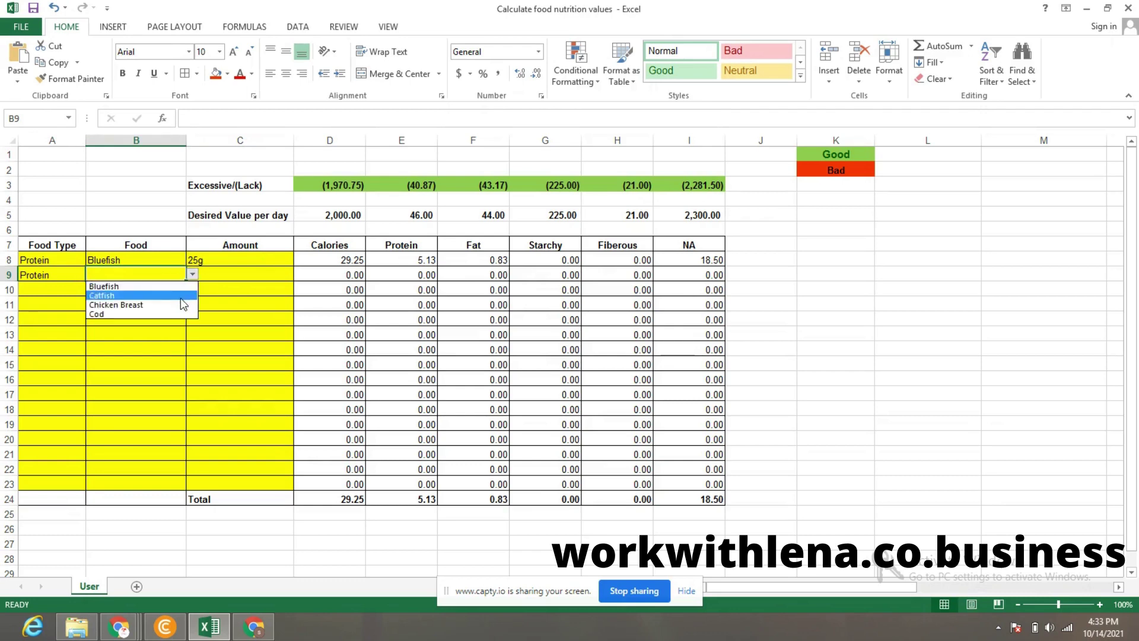
left_click(181, 296)
left_click(244, 275)
left_click(300, 273)
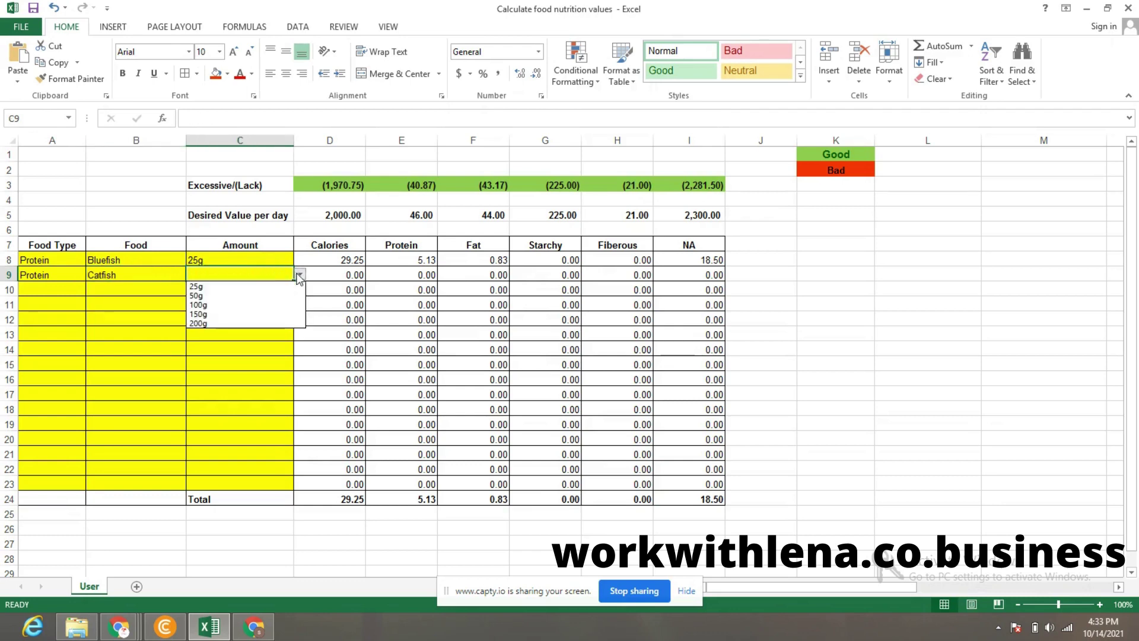
left_click(277, 304)
Fill row 10 with Protein, Chicken Breast, 50g
left_click(66, 290)
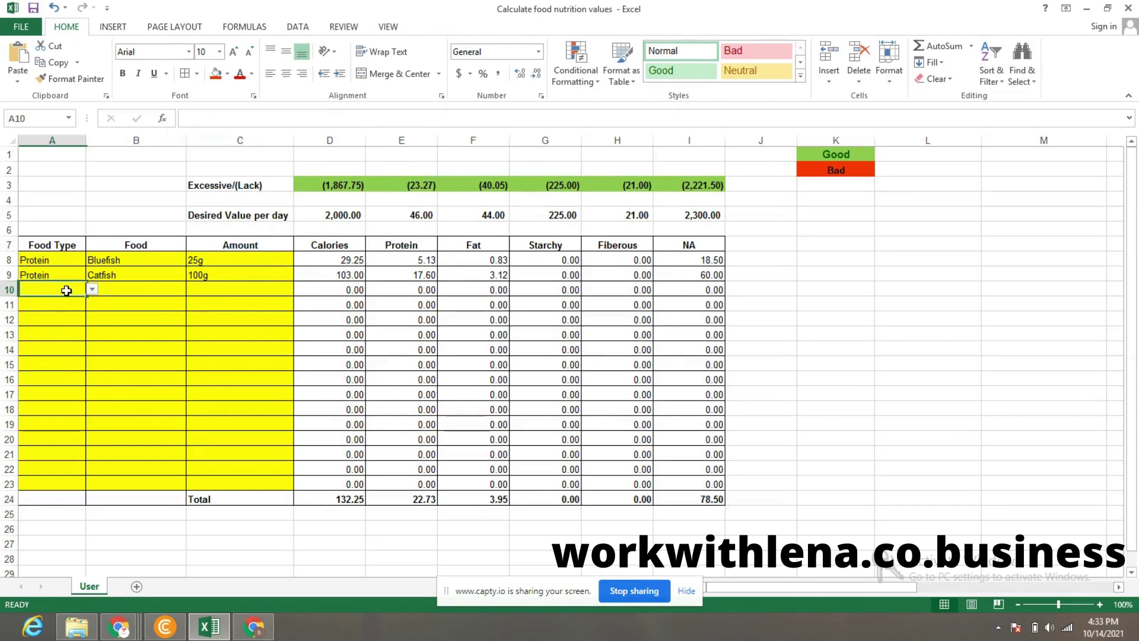
left_click(92, 290)
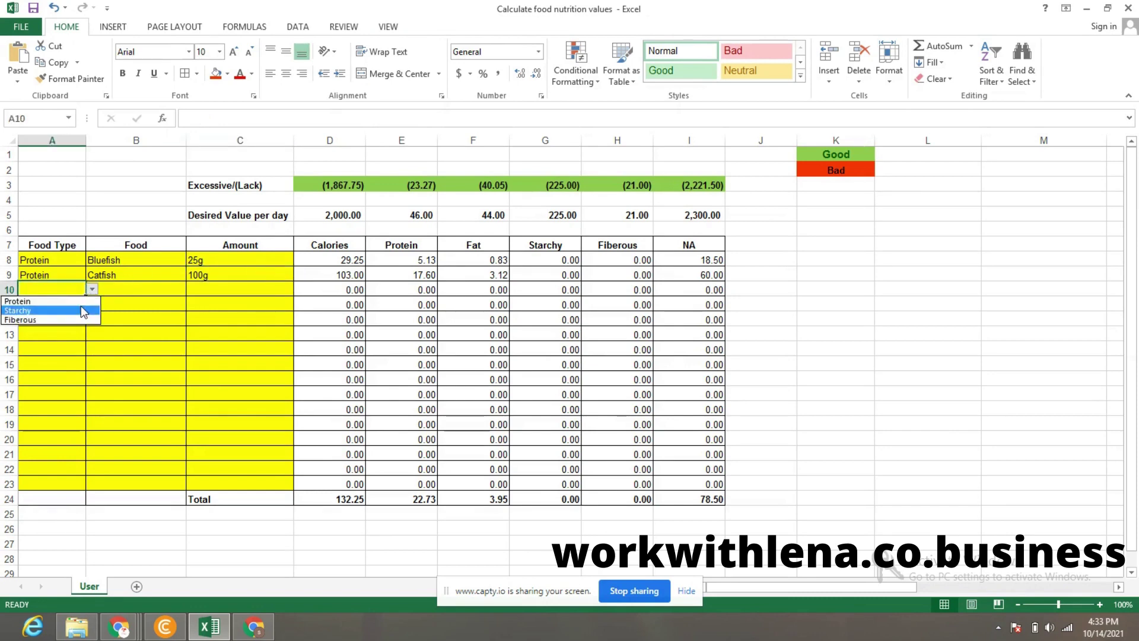
left_click(81, 301)
left_click(156, 293)
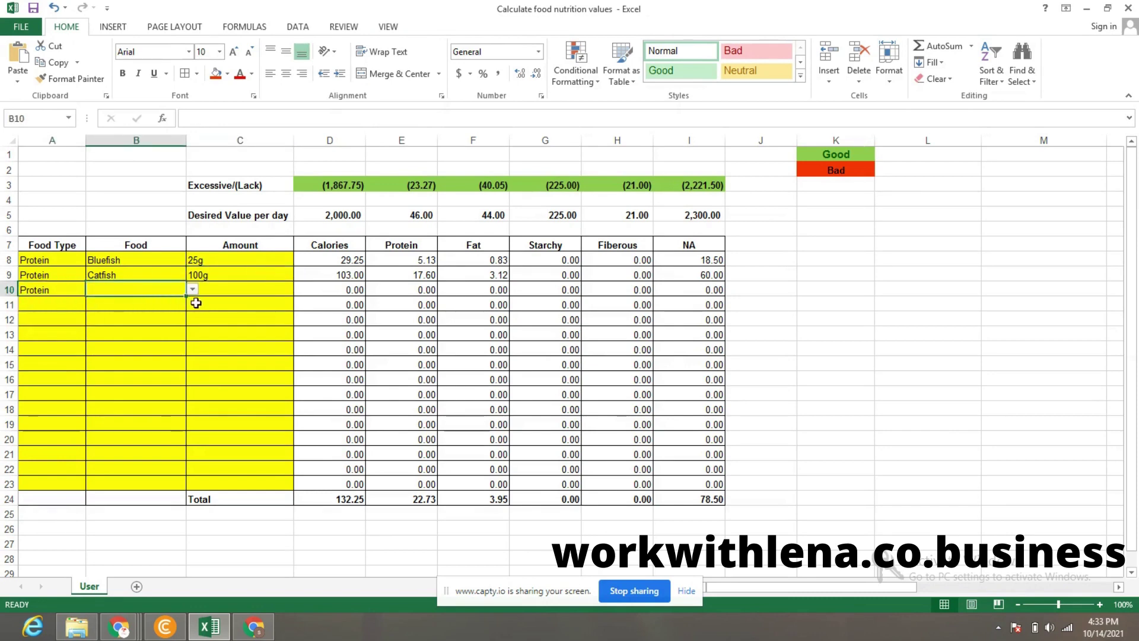
left_click(192, 289)
left_click(171, 321)
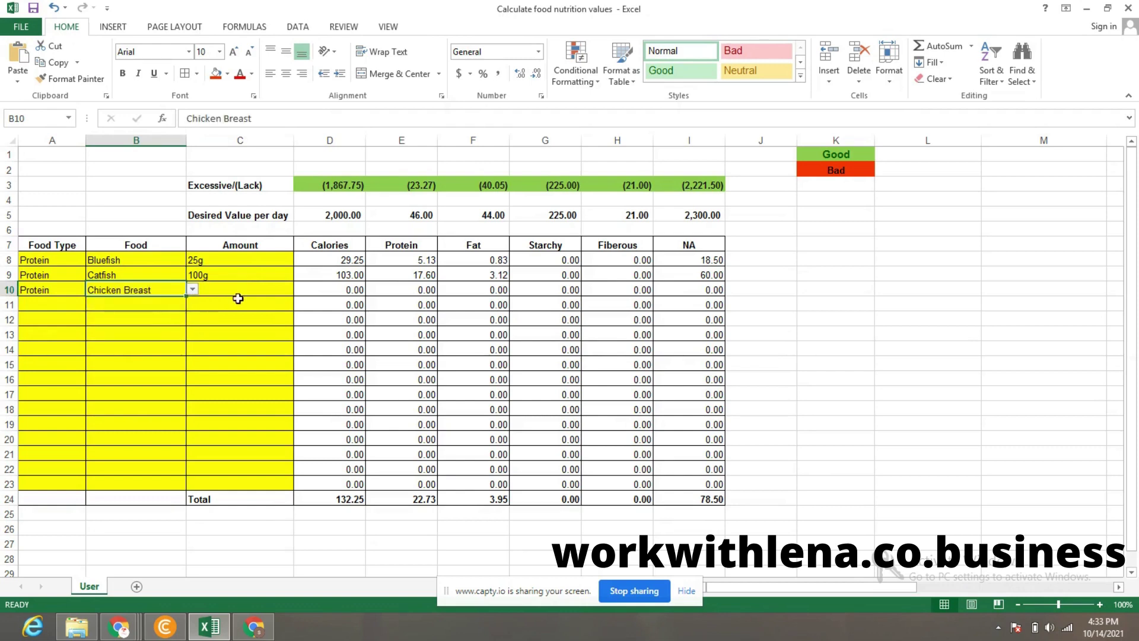
left_click(281, 293)
left_click(300, 290)
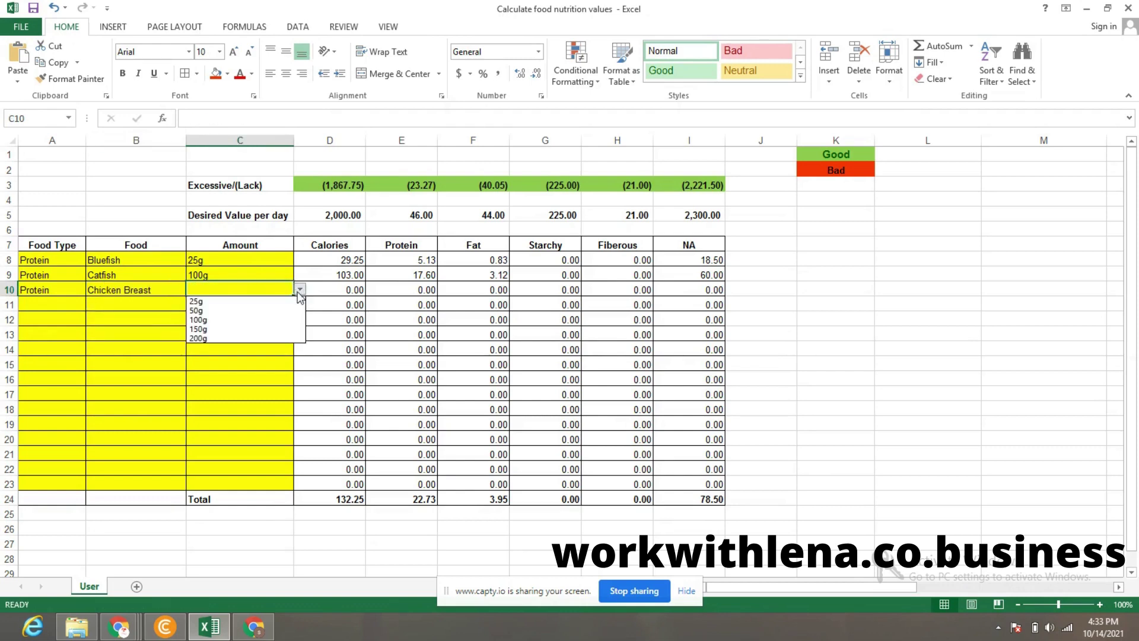
left_click(273, 314)
Fill row 11 with Protein, Cod, 150g
left_click(62, 306)
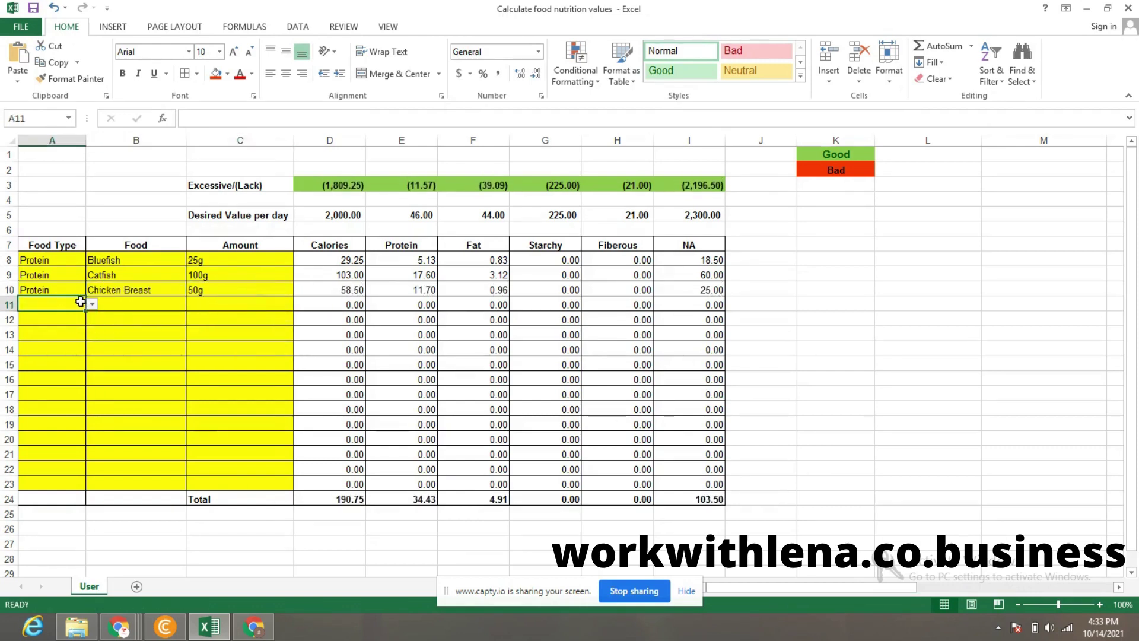
left_click(92, 304)
left_click(83, 315)
left_click(154, 312)
left_click(192, 305)
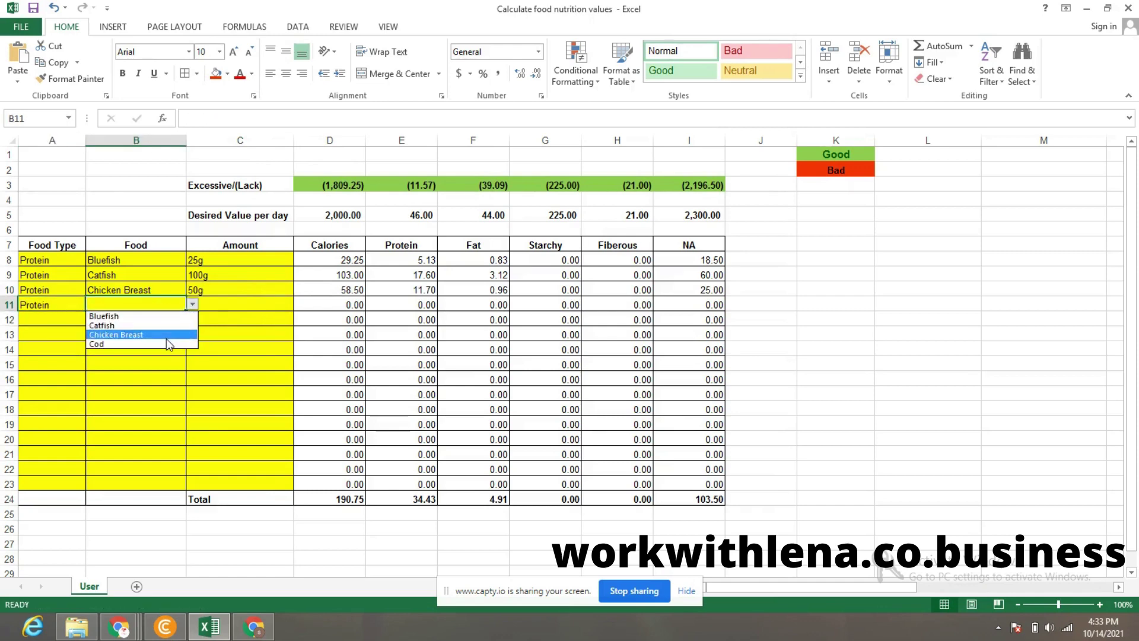
left_click(166, 341)
left_click(245, 306)
left_click(300, 304)
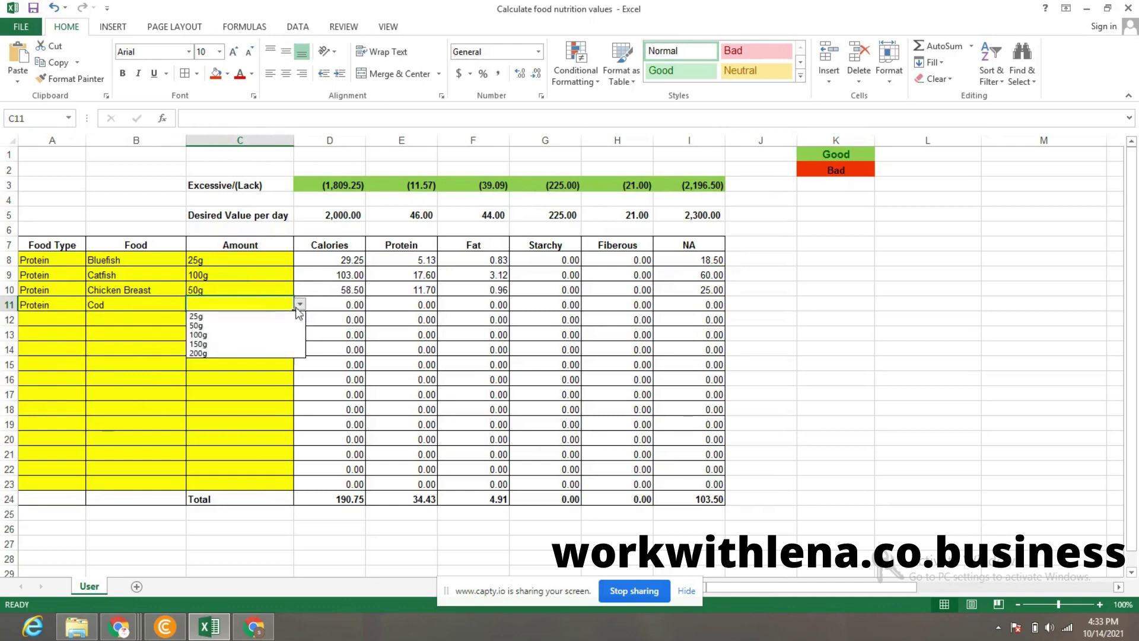
left_click(279, 344)
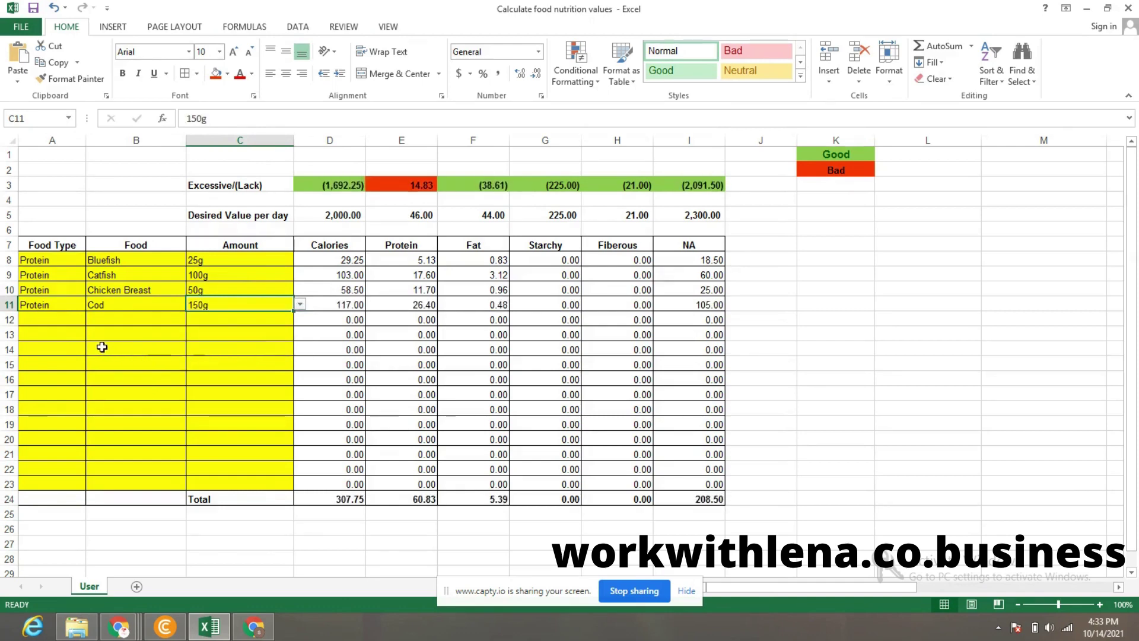
left_click(60, 319)
Fill row 12 with Starchy, Beans, Black (canned), 25g
left_click(92, 319)
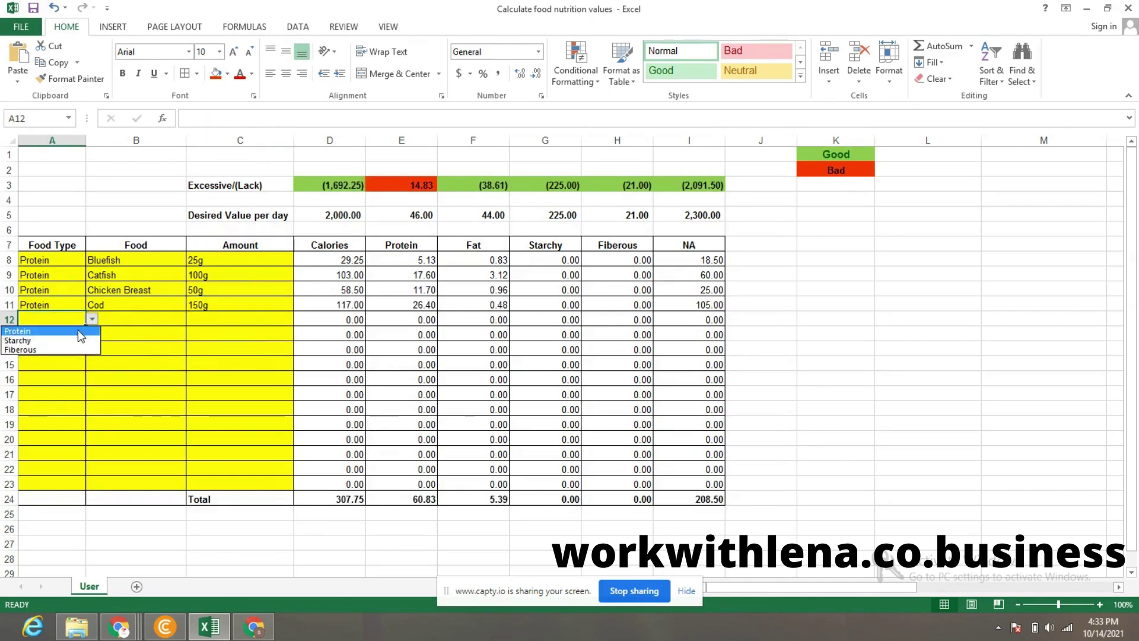
left_click(77, 339)
left_click(183, 319)
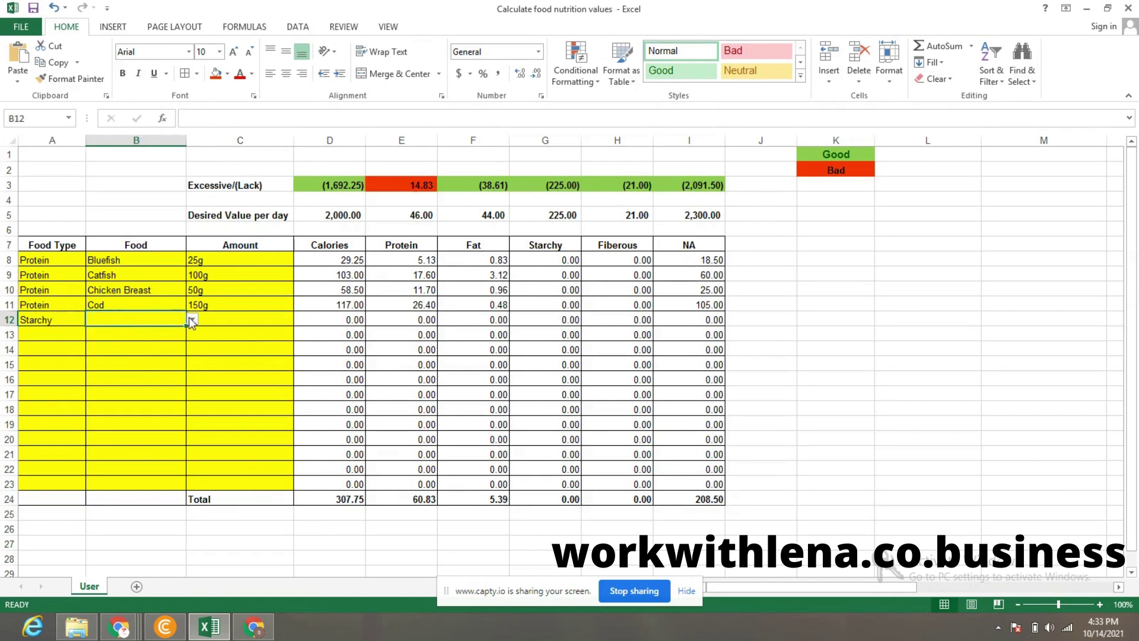
left_click(192, 320)
left_click(127, 331)
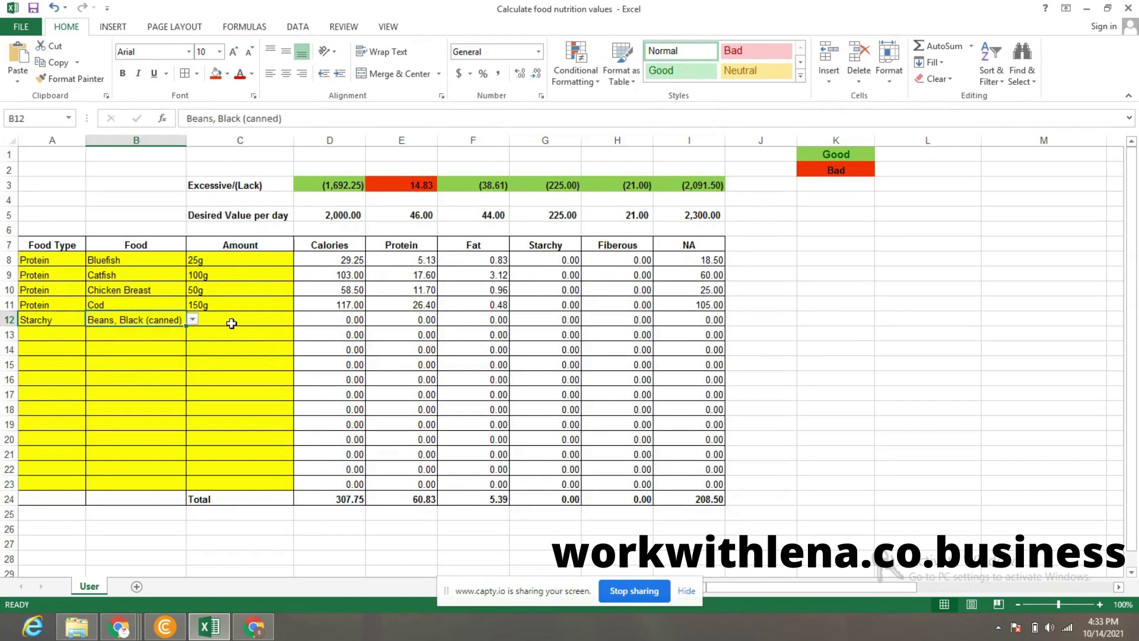
left_click(249, 320)
left_click(300, 319)
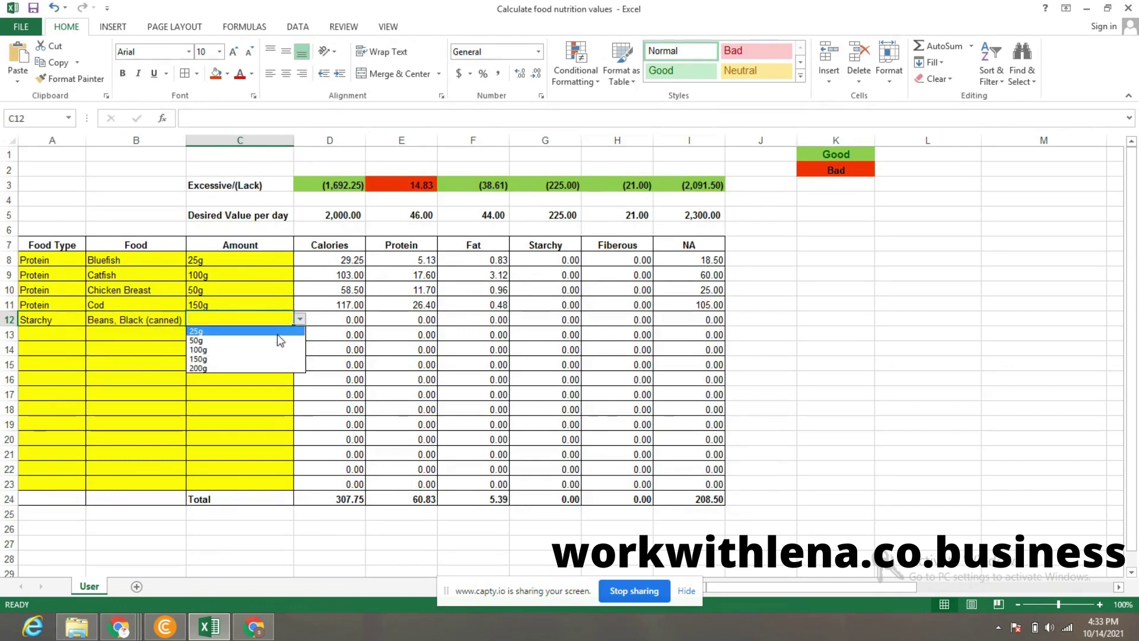
left_click(276, 332)
Fill row 13 with Starchy, Beans, Black (dry), 50g
left_click(65, 332)
left_click(92, 333)
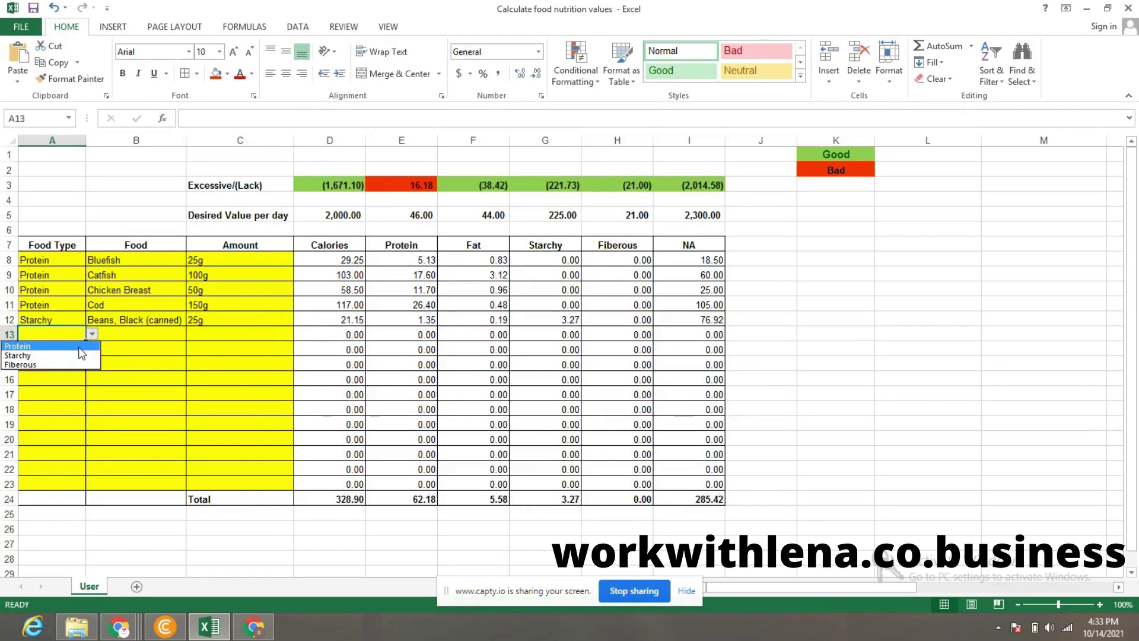
left_click(78, 354)
left_click(147, 334)
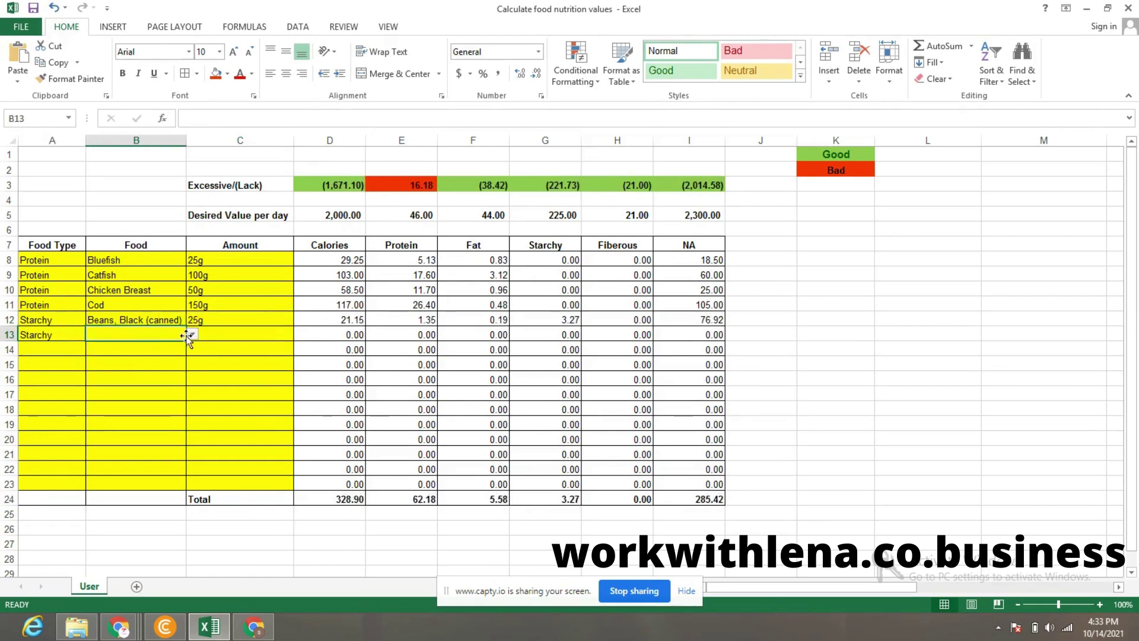
left_click(191, 333)
left_click(185, 355)
left_click(235, 334)
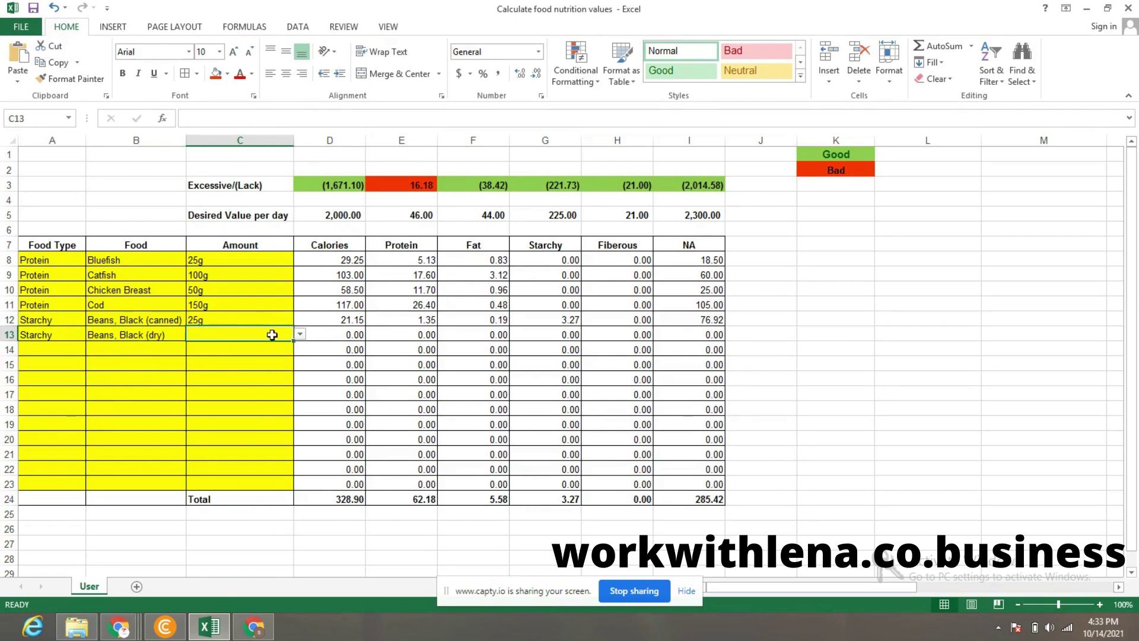
left_click(299, 334)
left_click(275, 356)
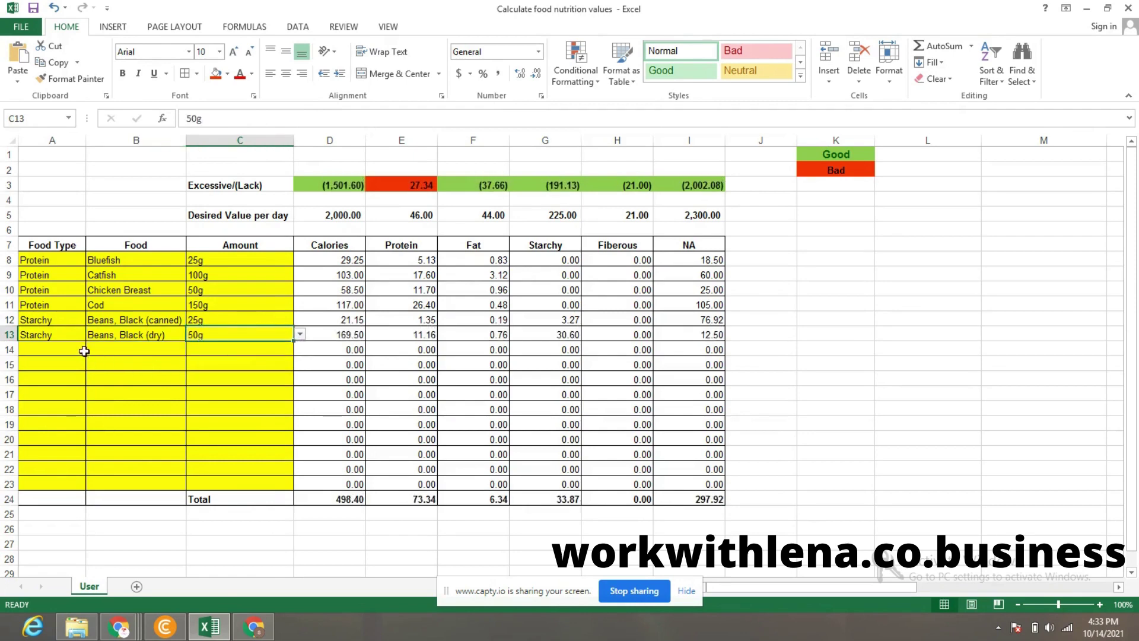
Fill row 14 with Starchy, Beans, Lima, 100g
left_click(84, 351)
left_click(92, 350)
left_click(24, 361)
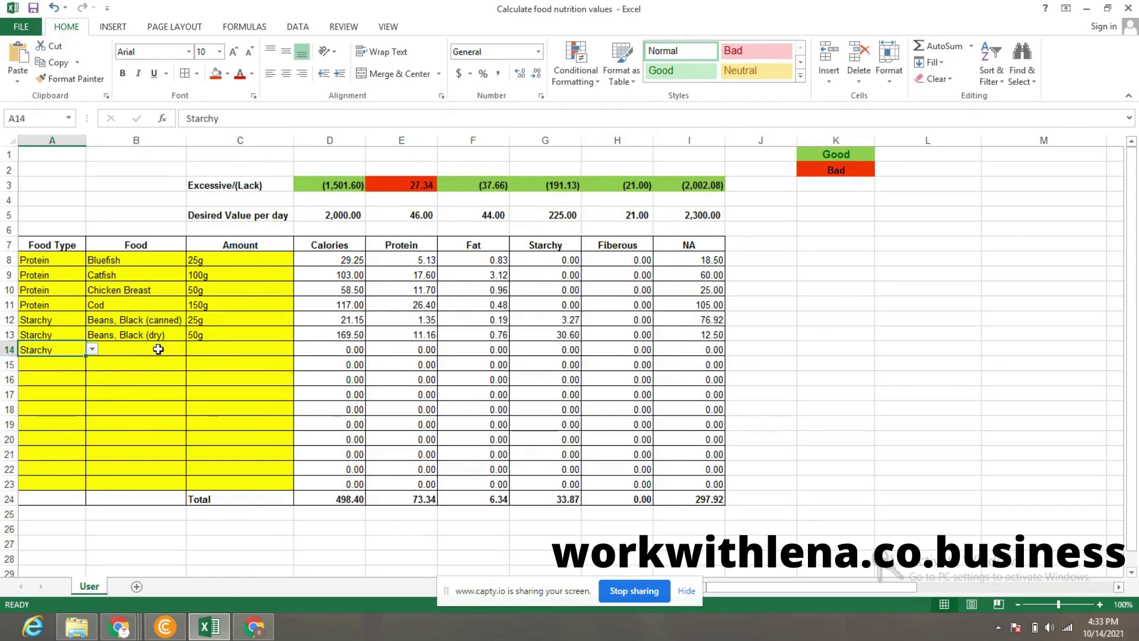
left_click(158, 349)
left_click(193, 349)
left_click(119, 383)
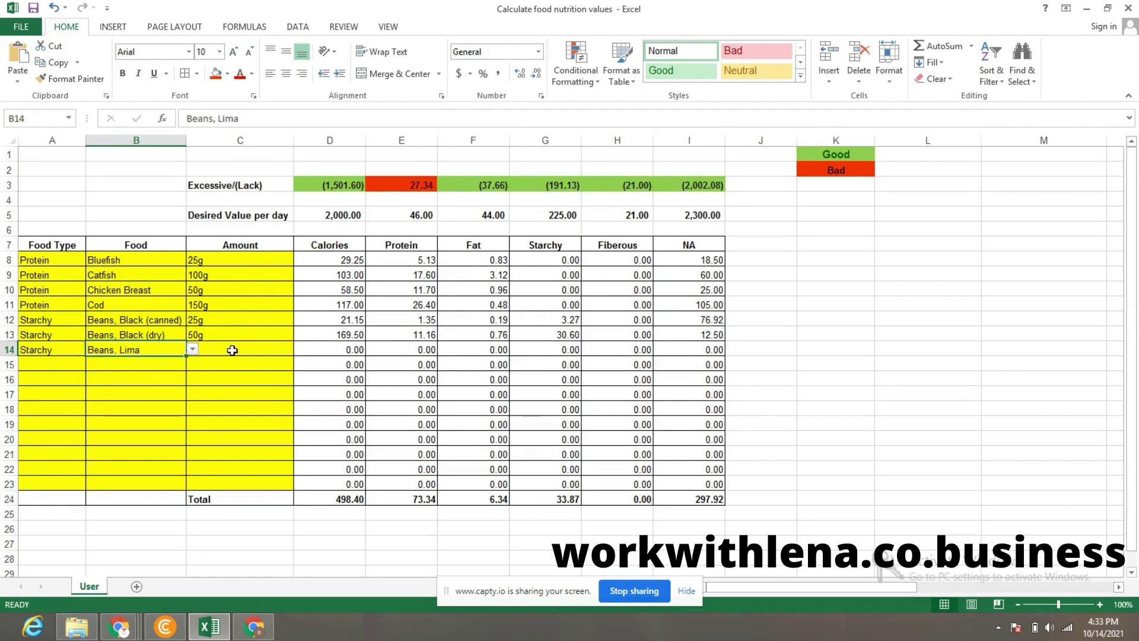
left_click(232, 350)
left_click(301, 351)
left_click(269, 378)
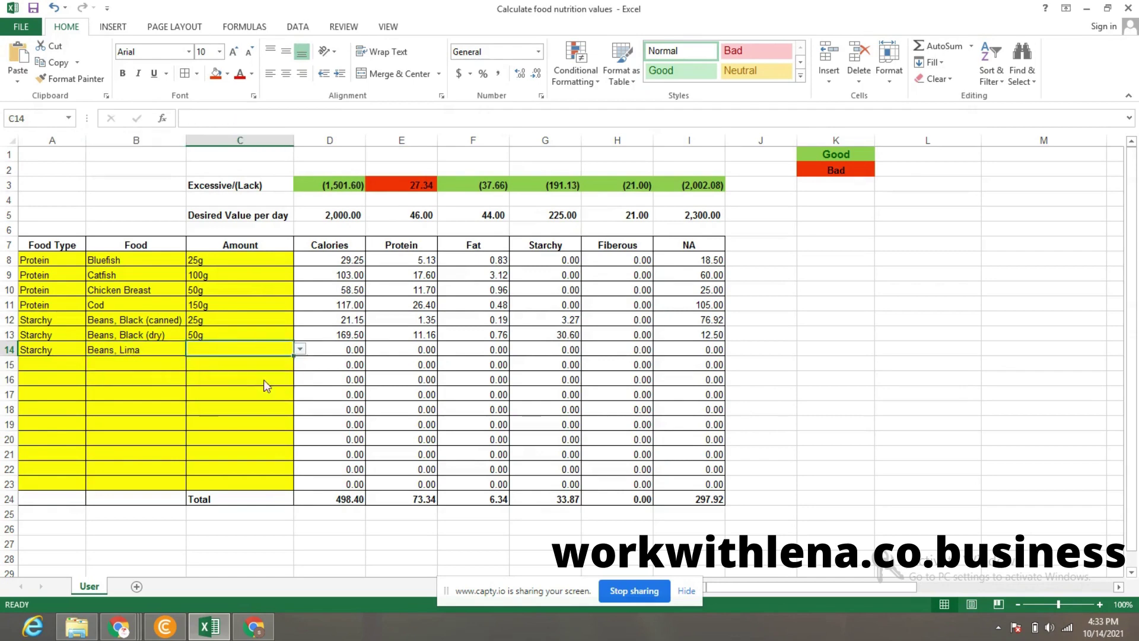
type("100g")
Fill row 15 with Starchy, Beans, Pinto (canned), 150g
left_click(75, 365)
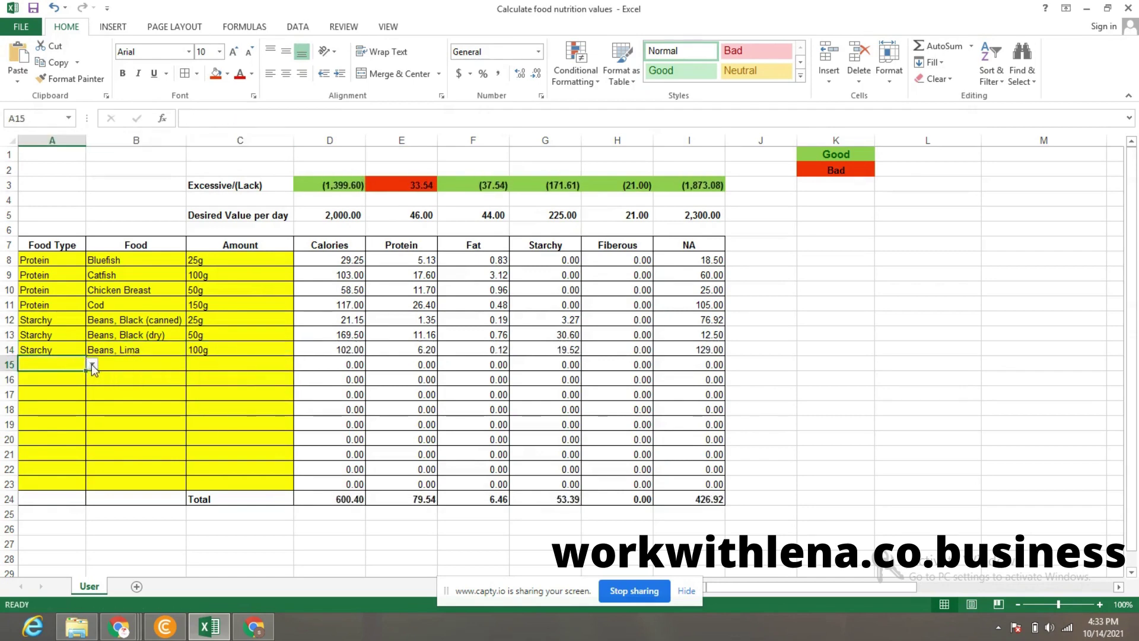
left_click(92, 363)
left_click(75, 385)
left_click(143, 364)
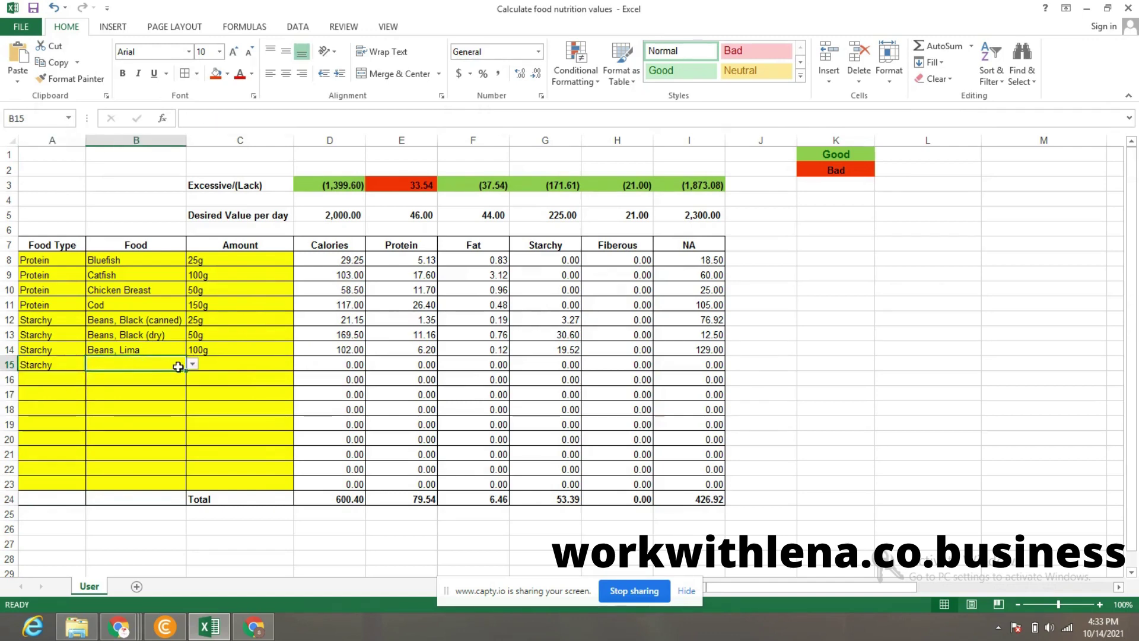
left_click(192, 364)
left_click(170, 404)
left_click(236, 365)
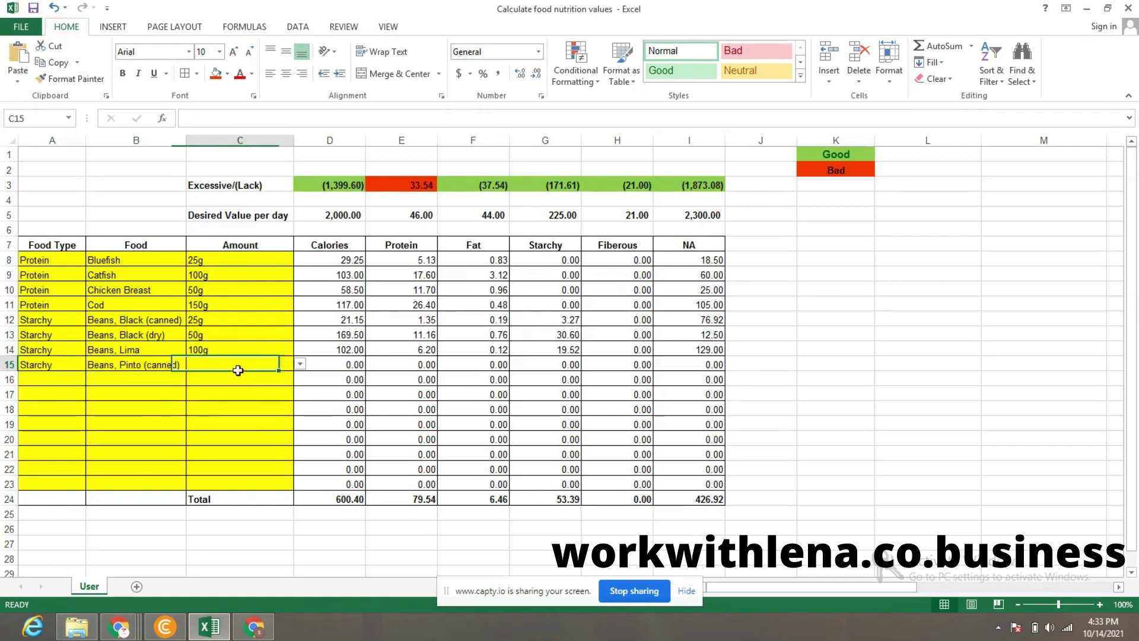
left_click(301, 364)
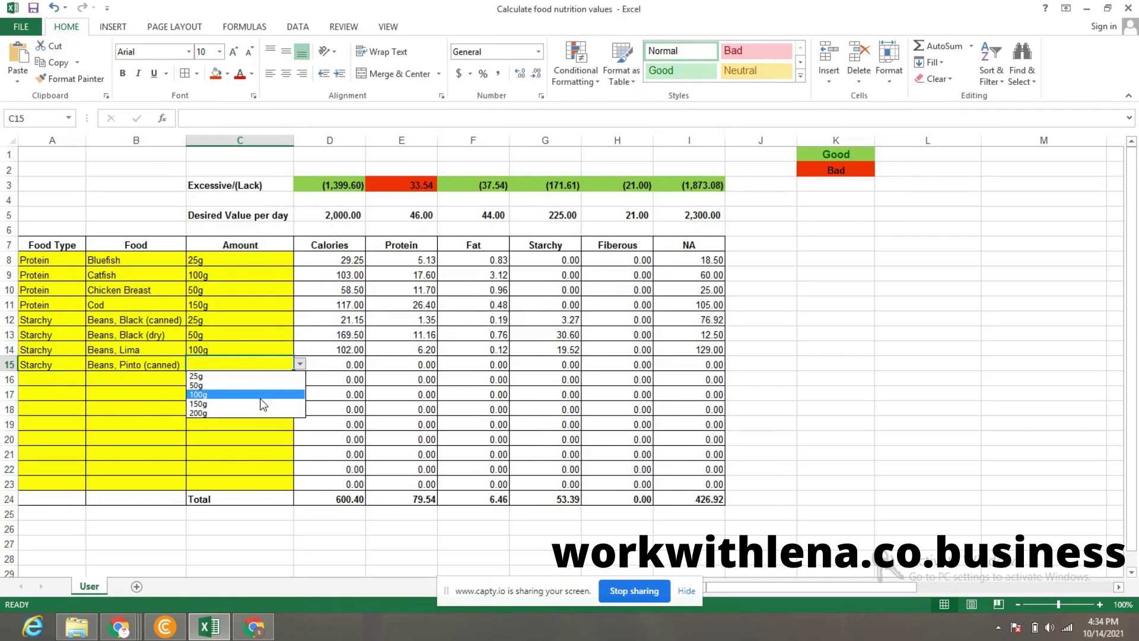
left_click(259, 403)
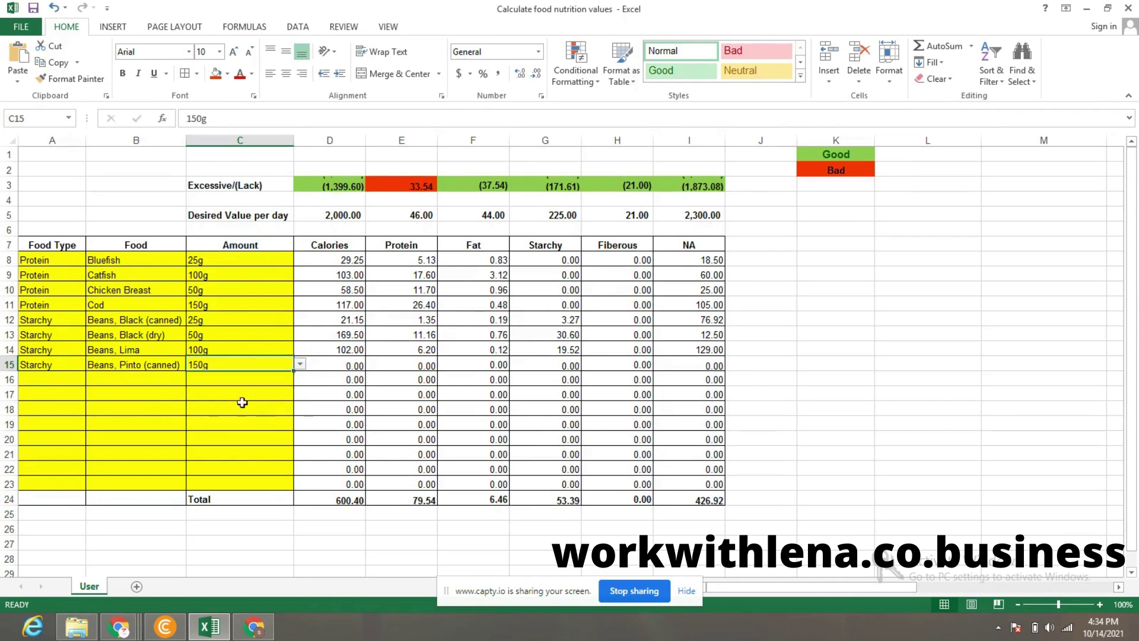
left_click(83, 382)
left_click(91, 381)
Fill row 16 with Fiberous, Artichoke hearts (in water), 25g
left_click(70, 410)
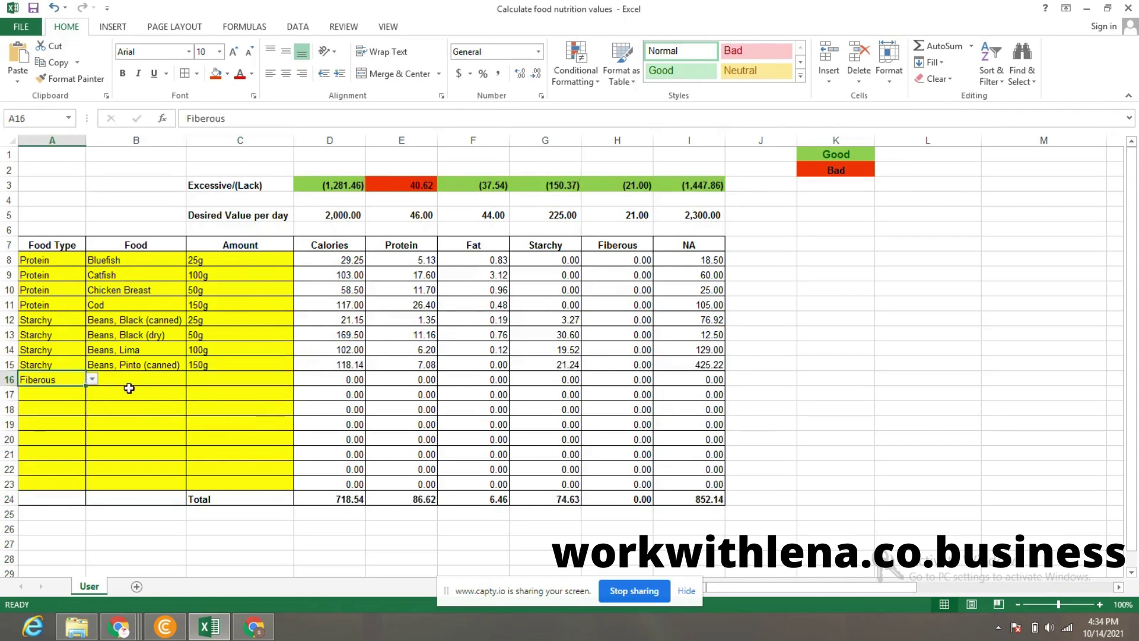
left_click(139, 392)
left_click(158, 375)
left_click(191, 378)
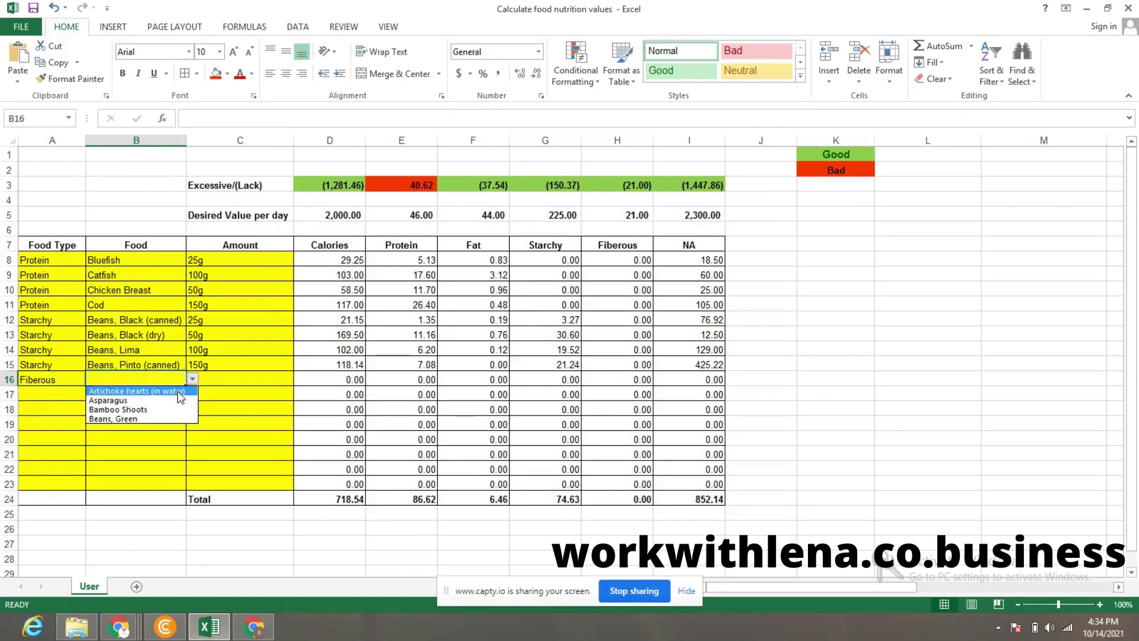
left_click(177, 389)
left_click(306, 378)
left_click(290, 378)
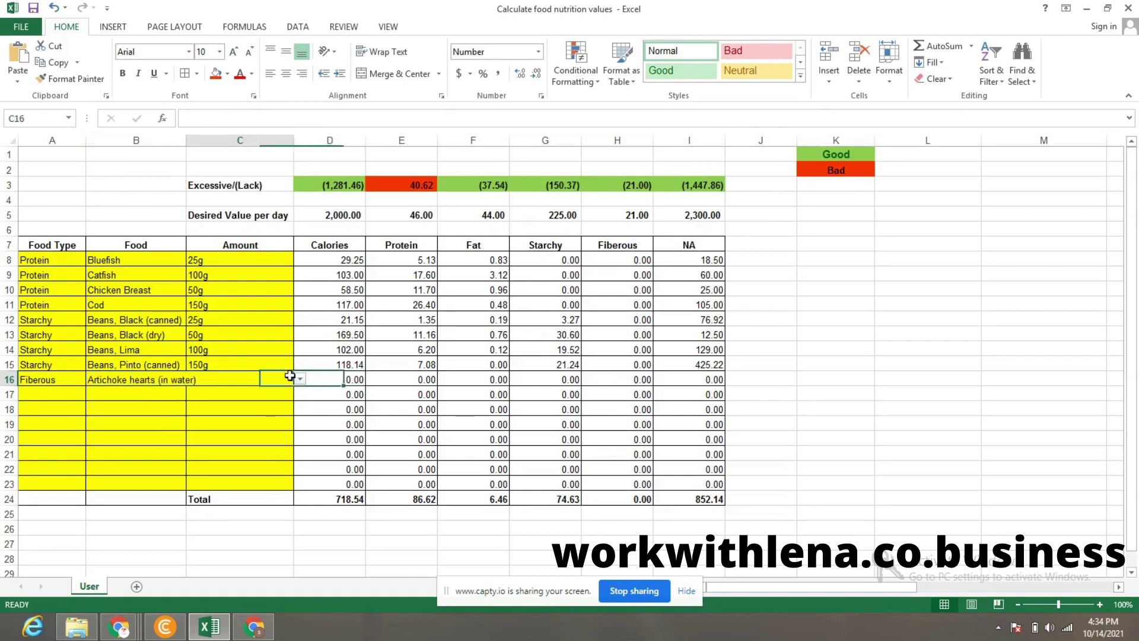
left_click(299, 378)
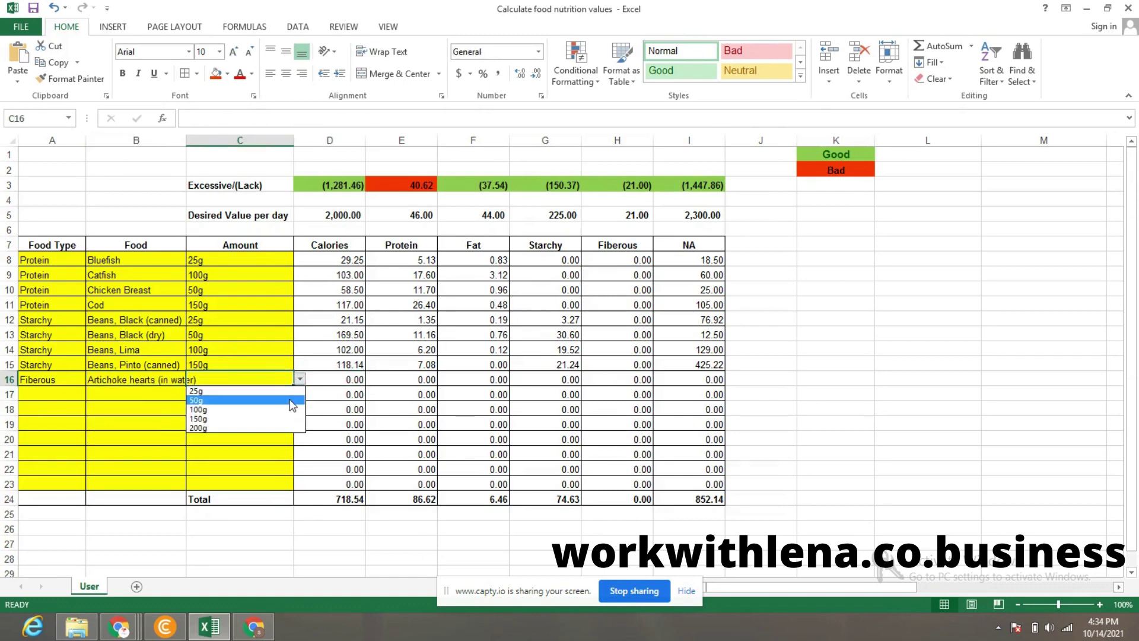
left_click(293, 392)
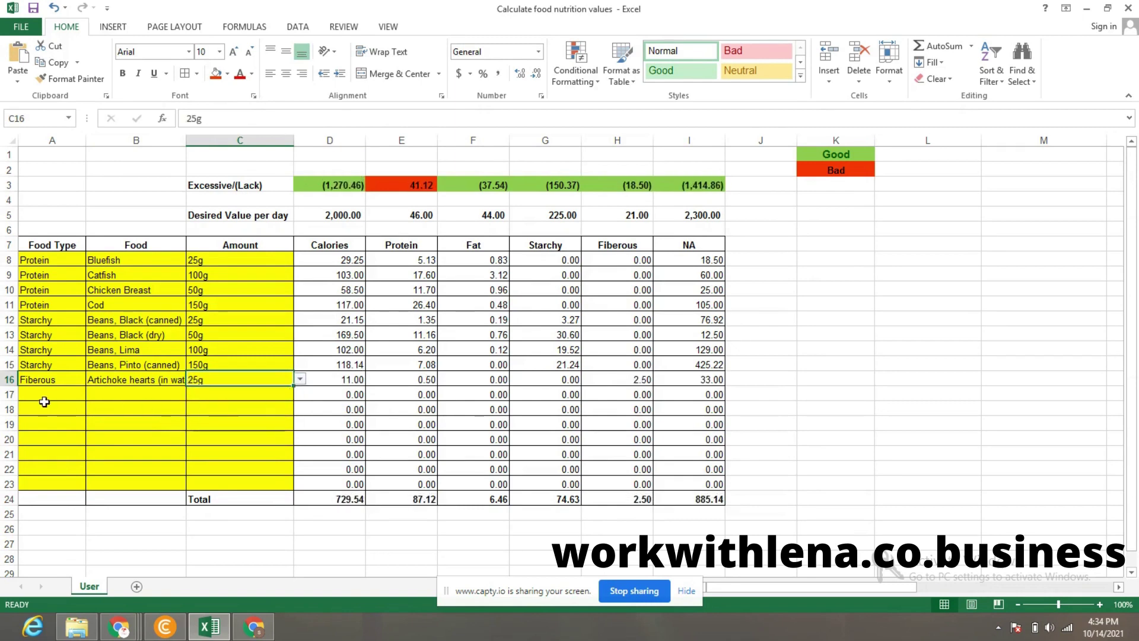
Fill row 17 with Fiberous, Asparagus, 50g
left_click(60, 392)
left_click(92, 394)
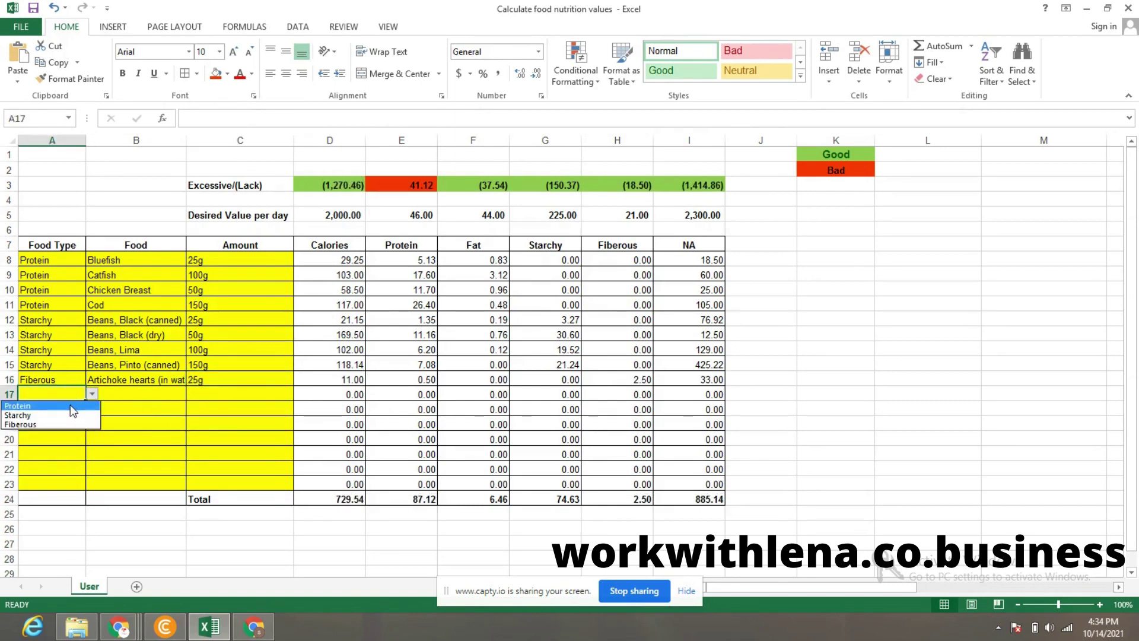
left_click(67, 425)
left_click(133, 396)
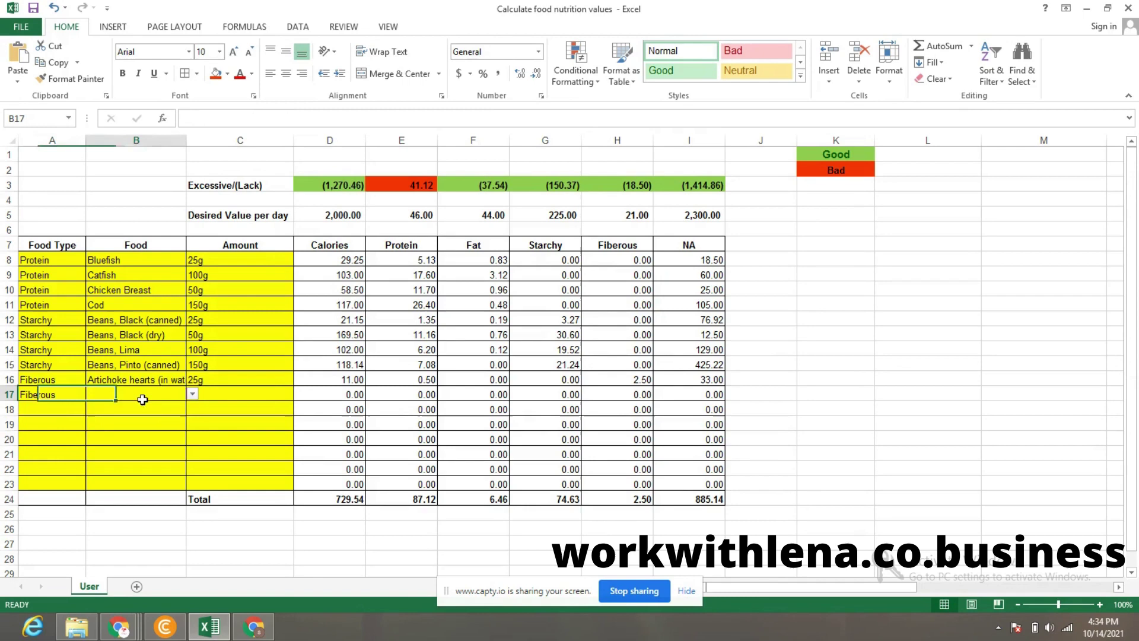
left_click(192, 394)
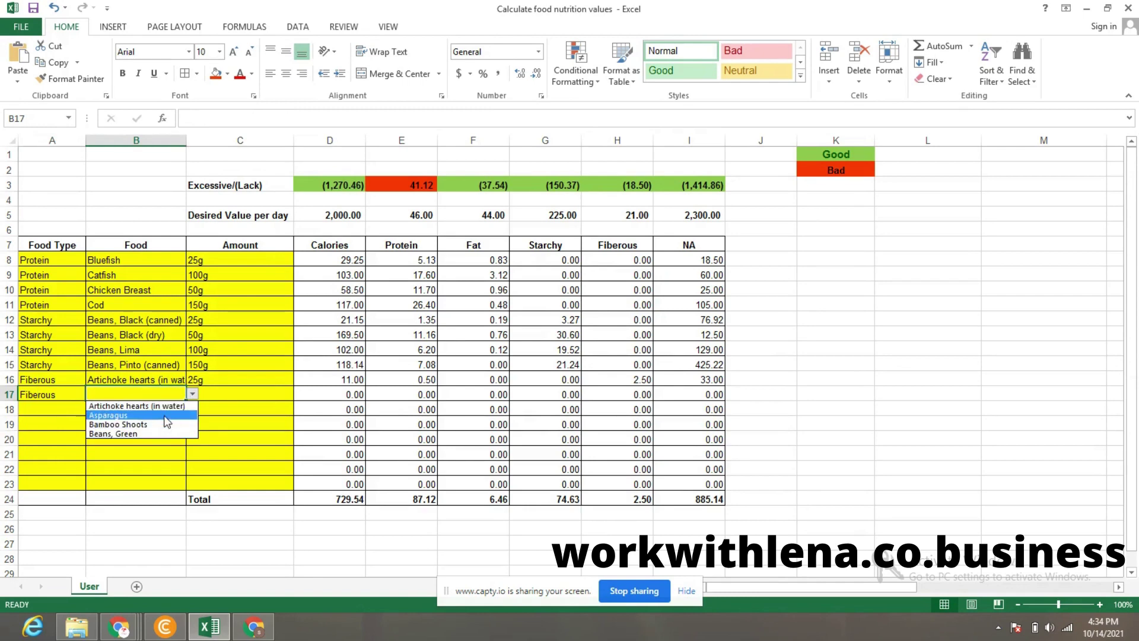
left_click(168, 415)
left_click(253, 392)
left_click(300, 394)
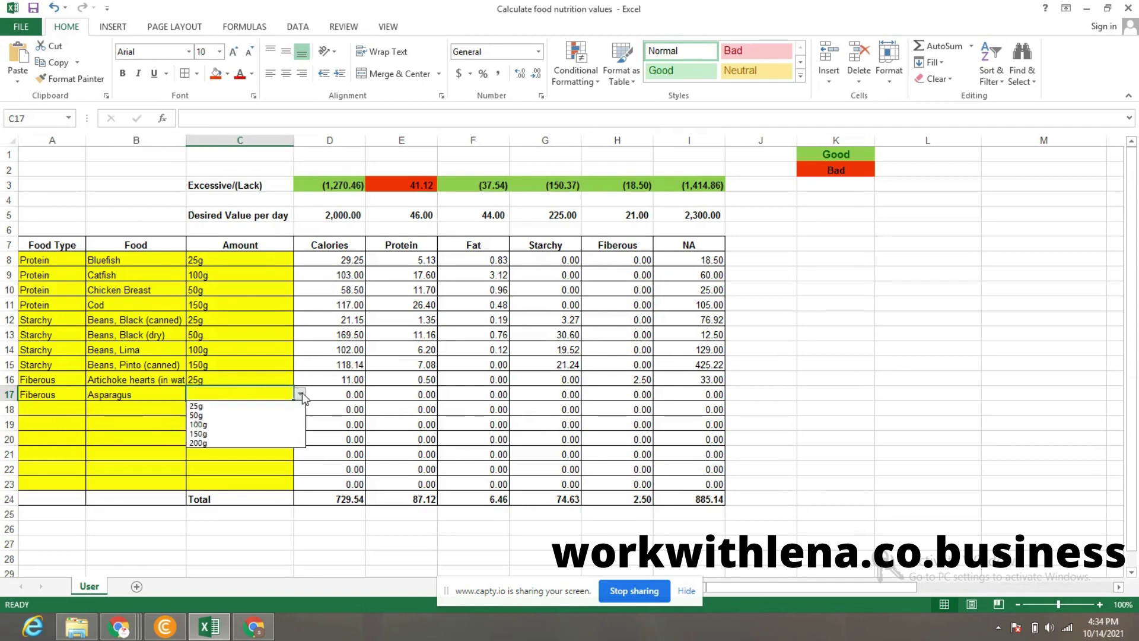
left_click(281, 415)
Fill row 18 with Fiberous, Bamboo Shoots, 100g
left_click(75, 412)
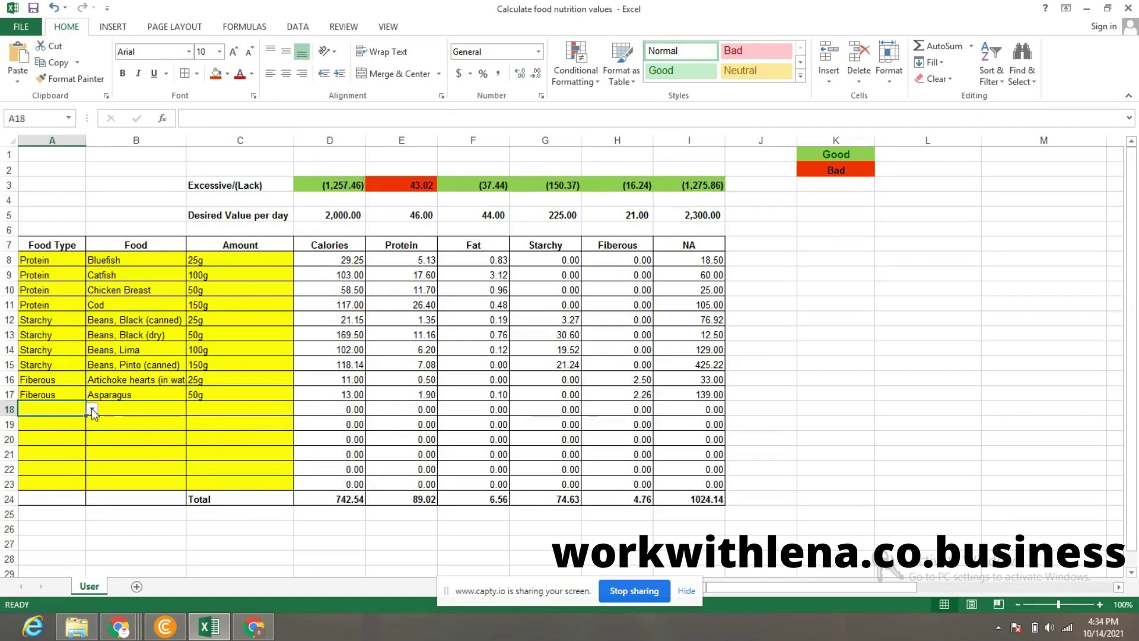
left_click(92, 408)
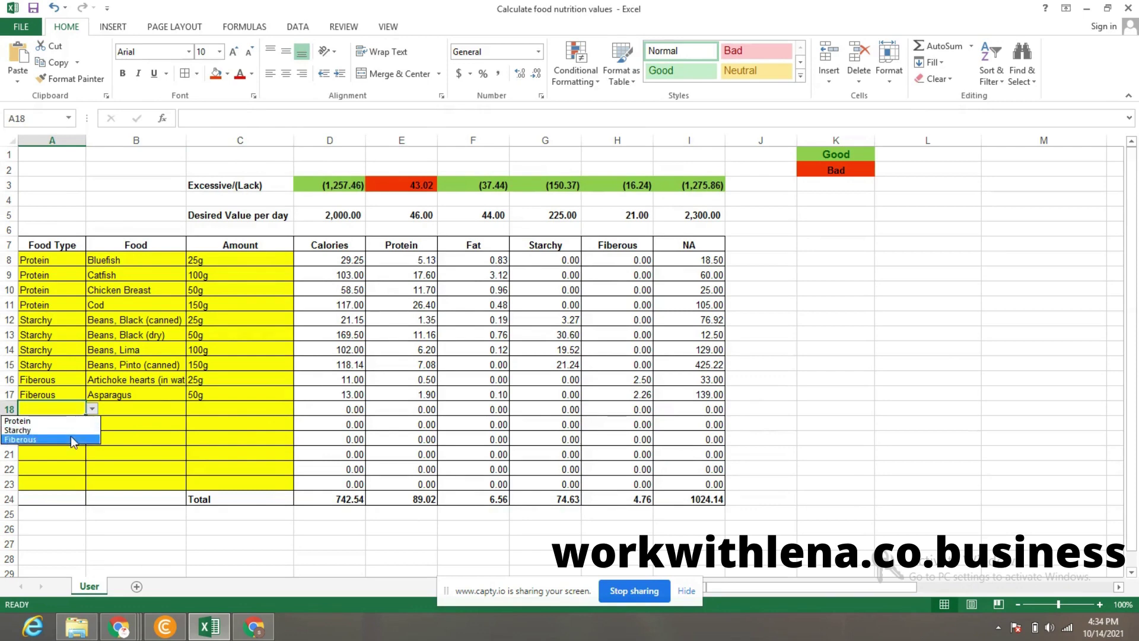
left_click(75, 439)
left_click(172, 409)
left_click(193, 410)
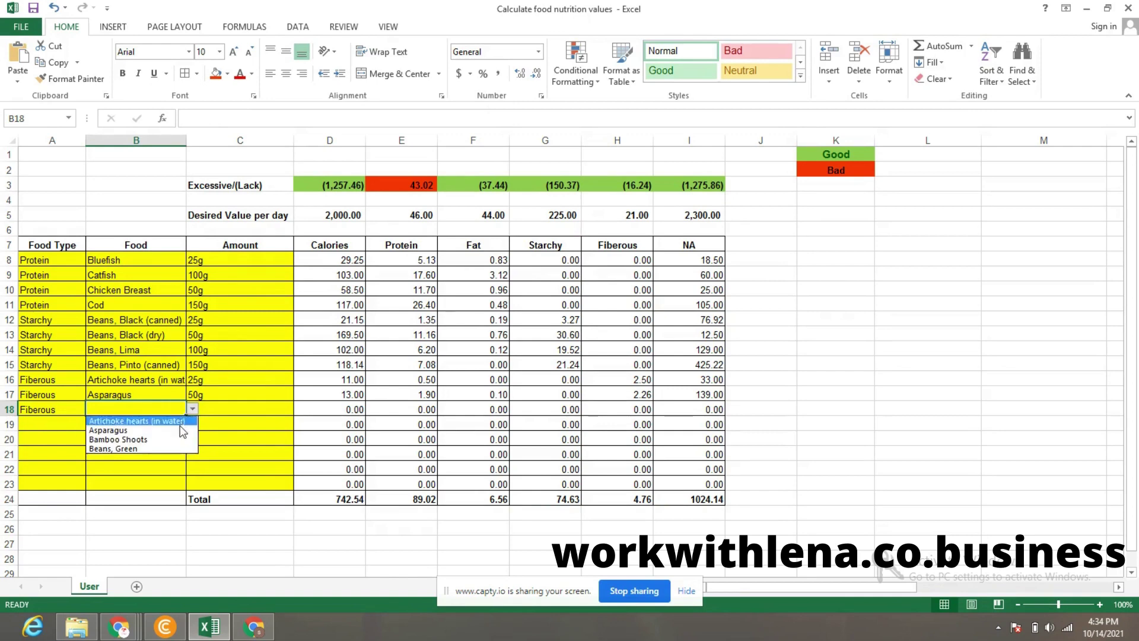
left_click(131, 442)
left_click(267, 409)
left_click(300, 409)
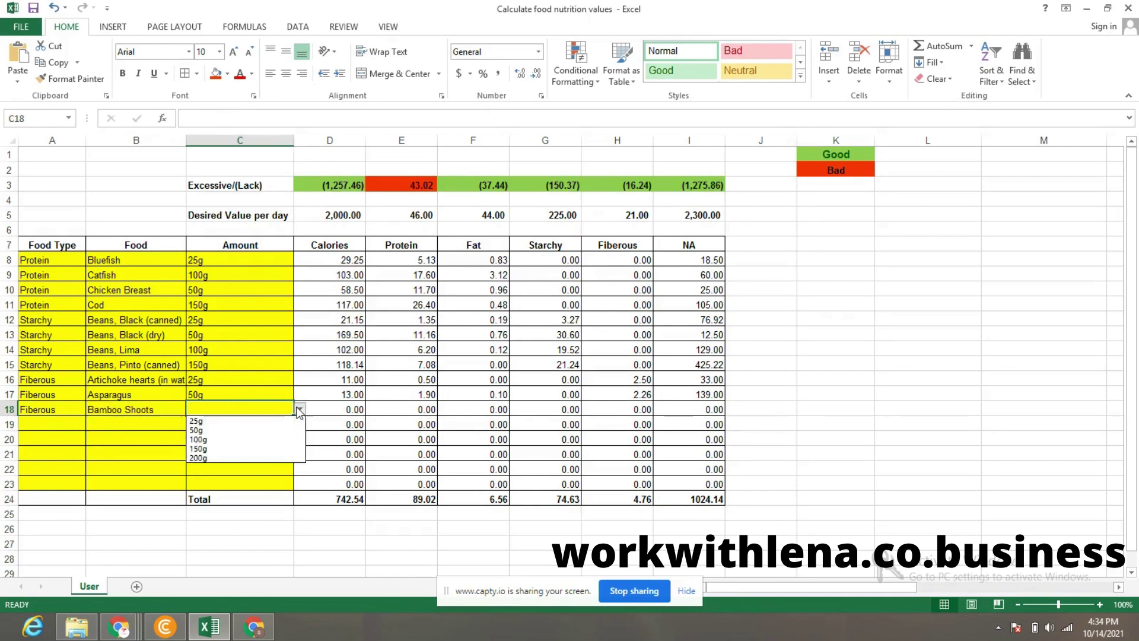
left_click(275, 440)
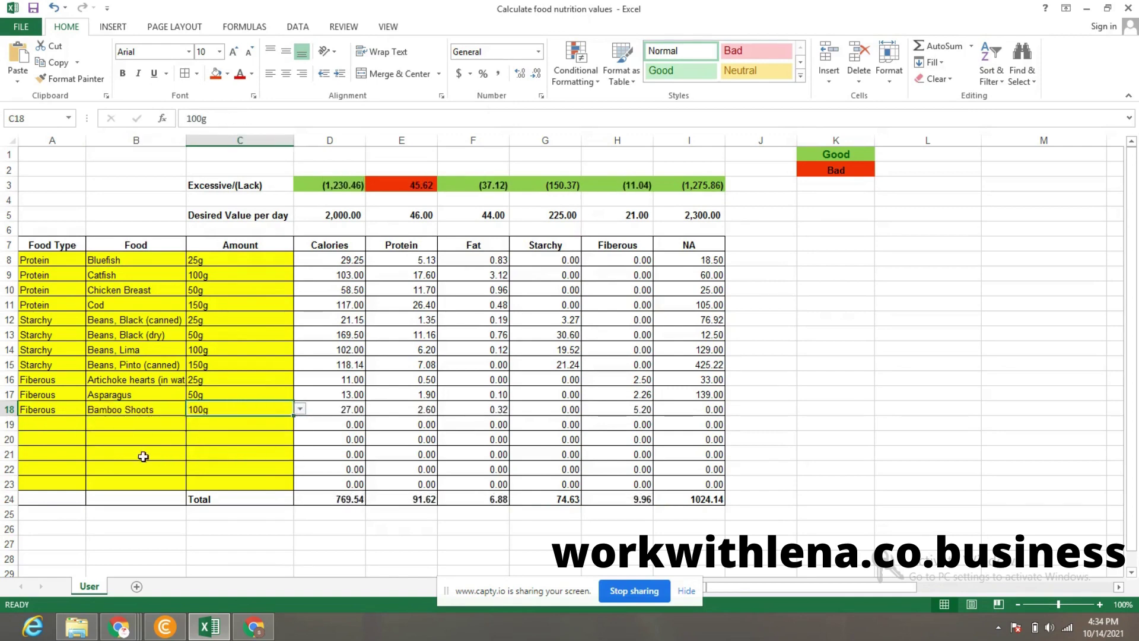
Set row 19's food type to Fiberous and its food to Beans, Green
left_click(76, 425)
left_click(92, 423)
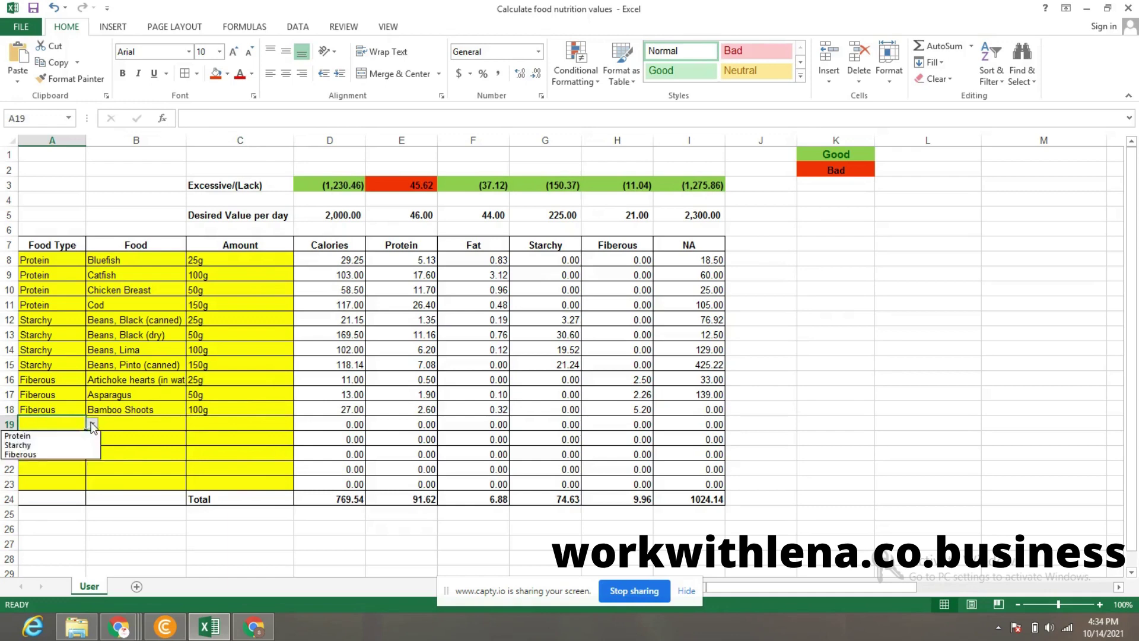
left_click(80, 454)
left_click(158, 425)
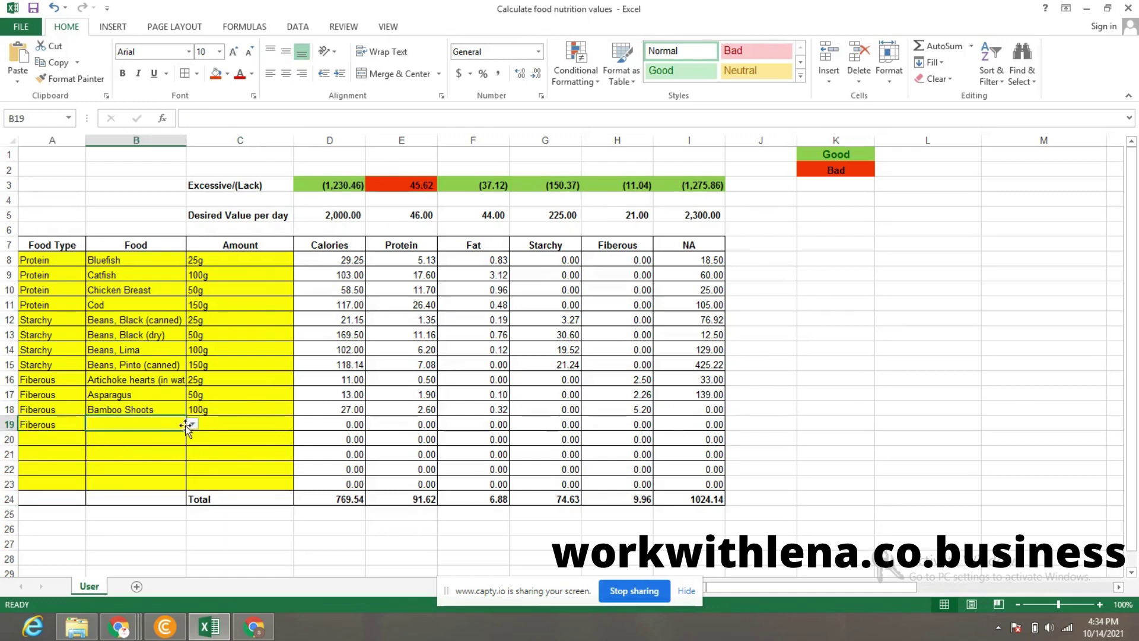
left_click(191, 424)
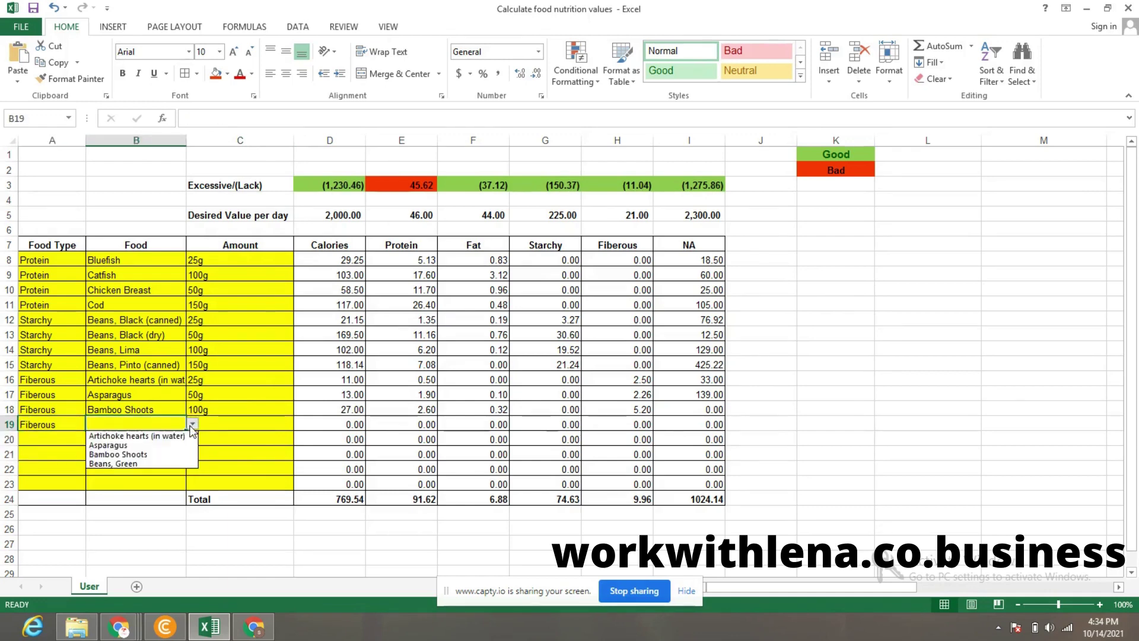
left_click(172, 464)
Set row 19's amount to 150g after briefly trying 200g
left_click(240, 424)
left_click(301, 423)
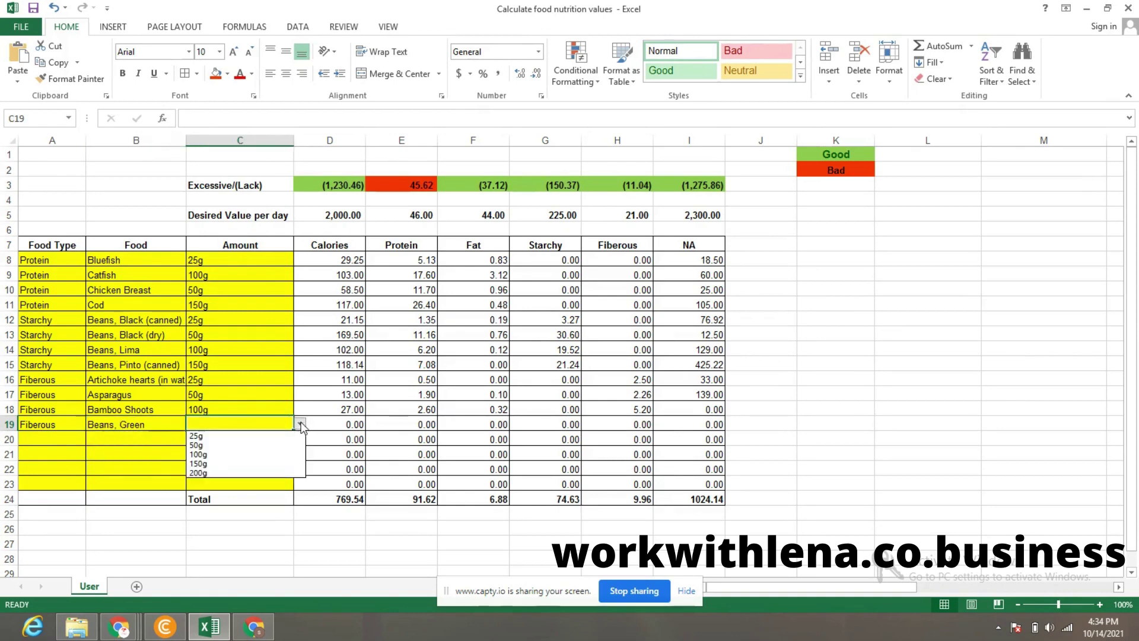
left_click(262, 464)
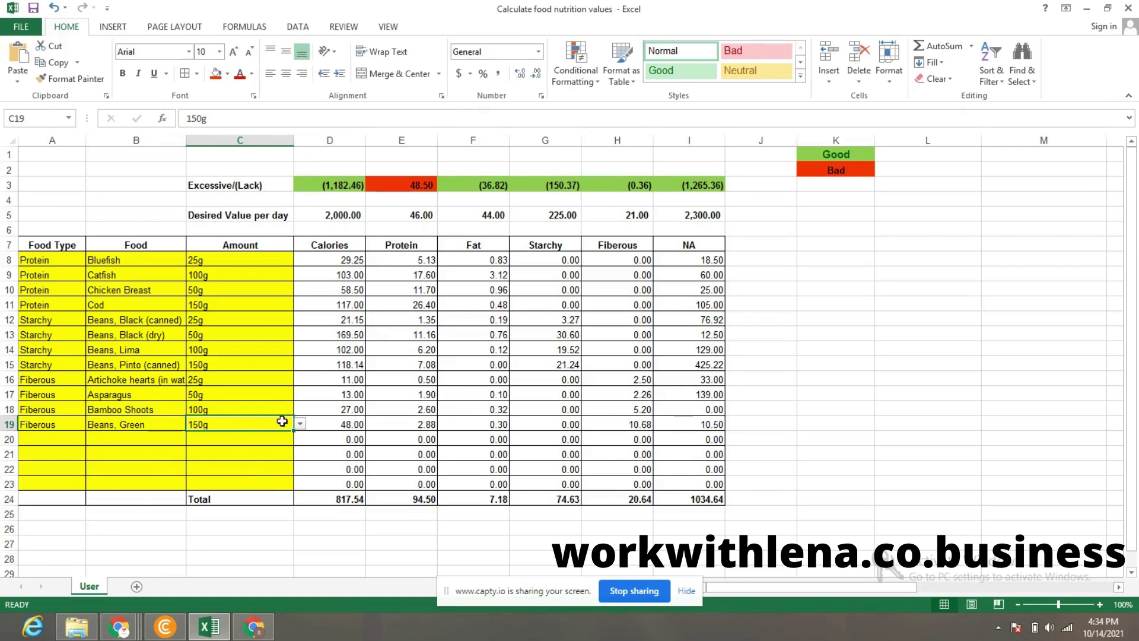
left_click(301, 424)
left_click(242, 473)
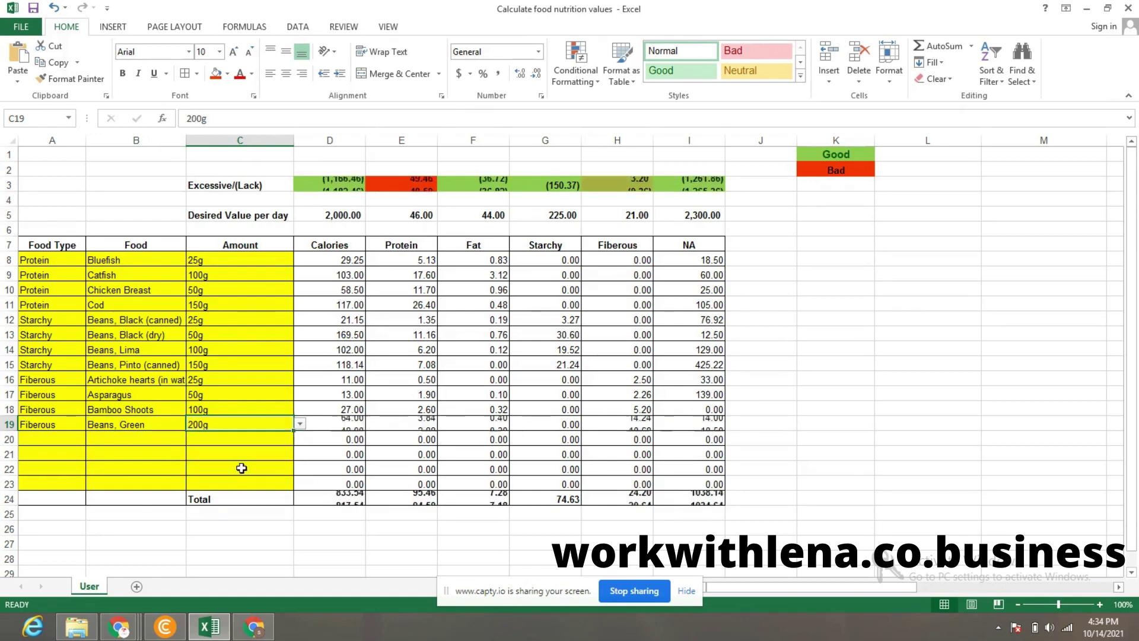
left_click(299, 423)
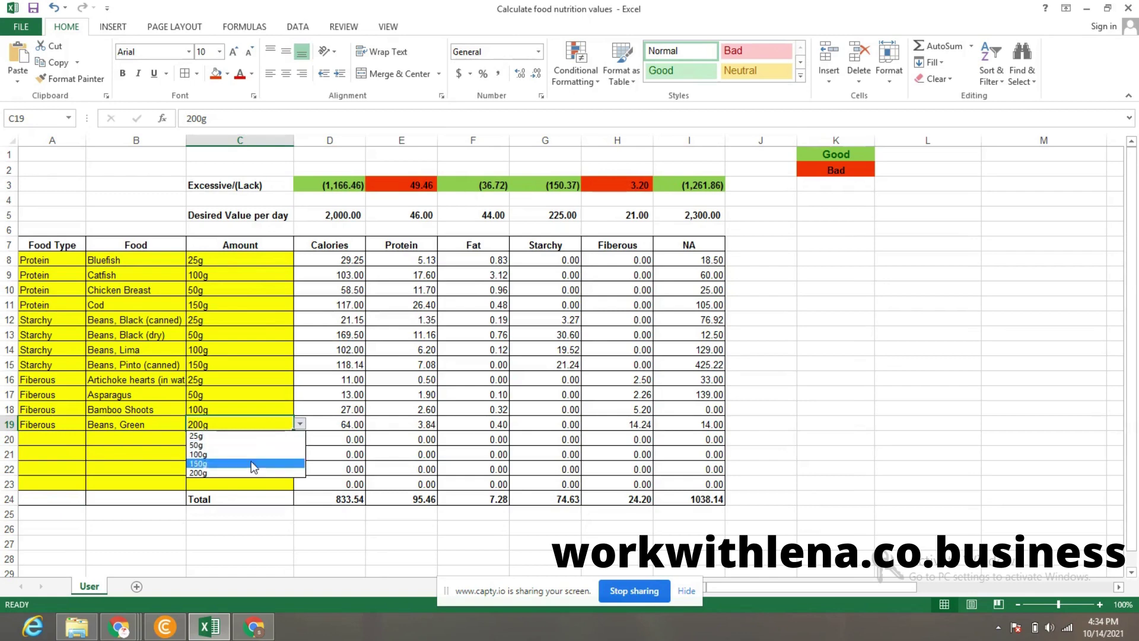
left_click(254, 465)
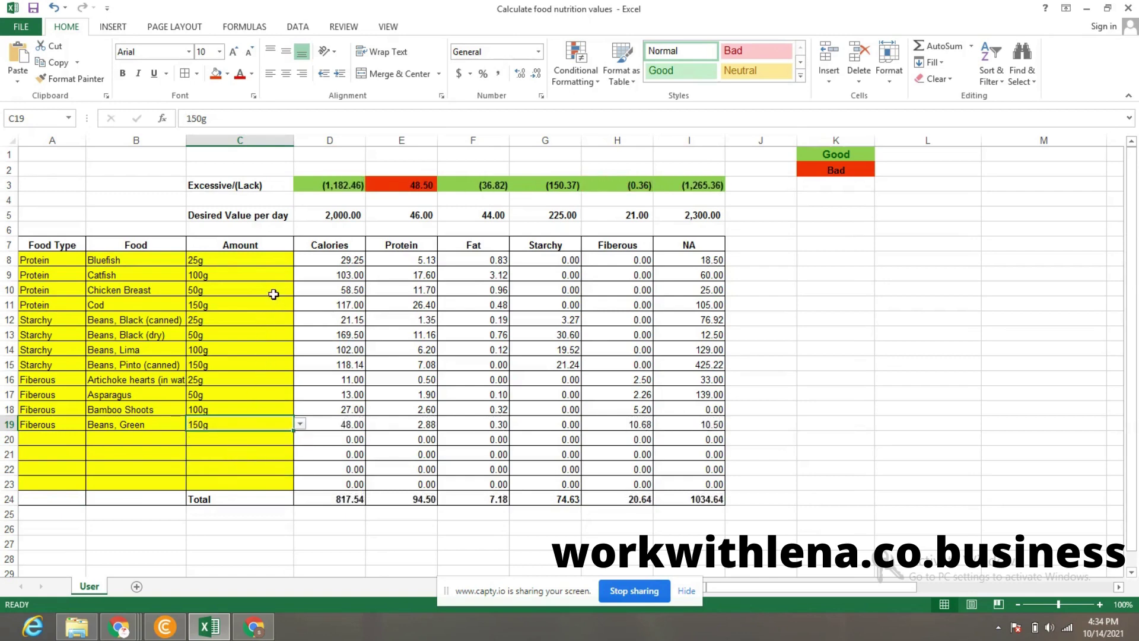
Inspect the formulas behind the Protein excess and the Catfish and Cod protein lookups
left_click(405, 188)
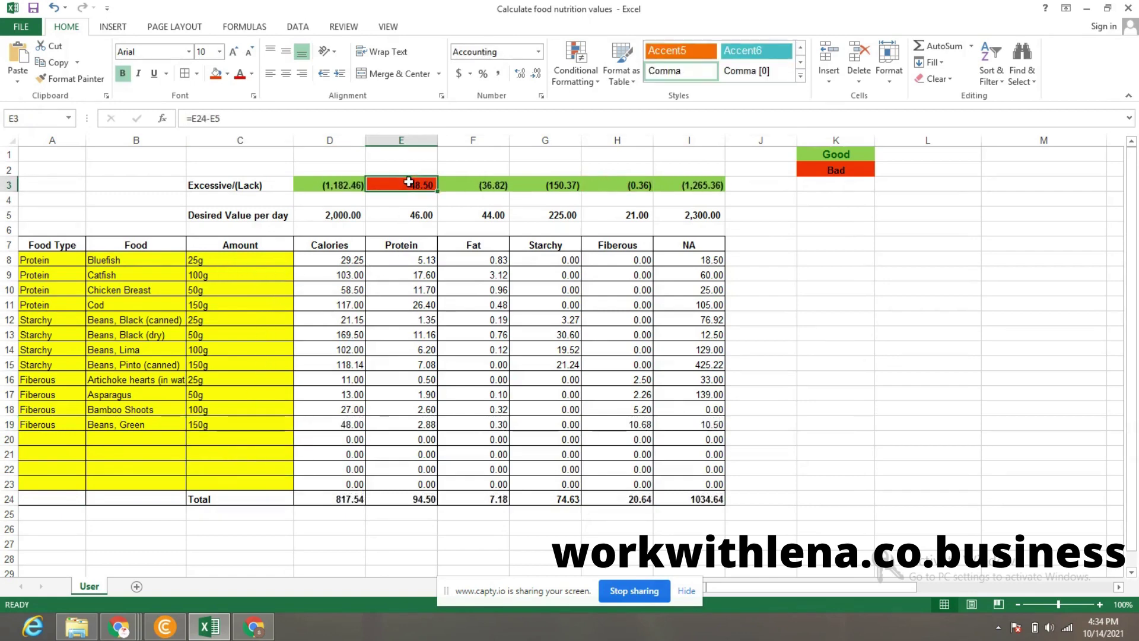
left_click(397, 278)
left_click(393, 305)
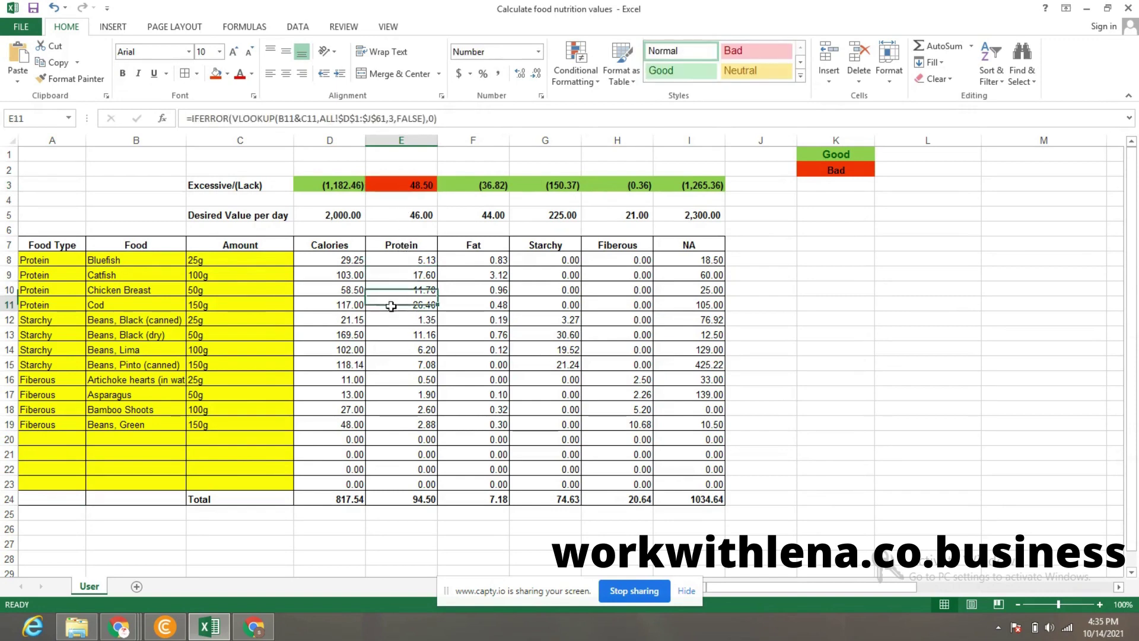
Change the Cod, Chicken Breast and Catfish amounts (C11, C10, C9) to 25g each
left_click(281, 307)
left_click(300, 304)
left_click(289, 316)
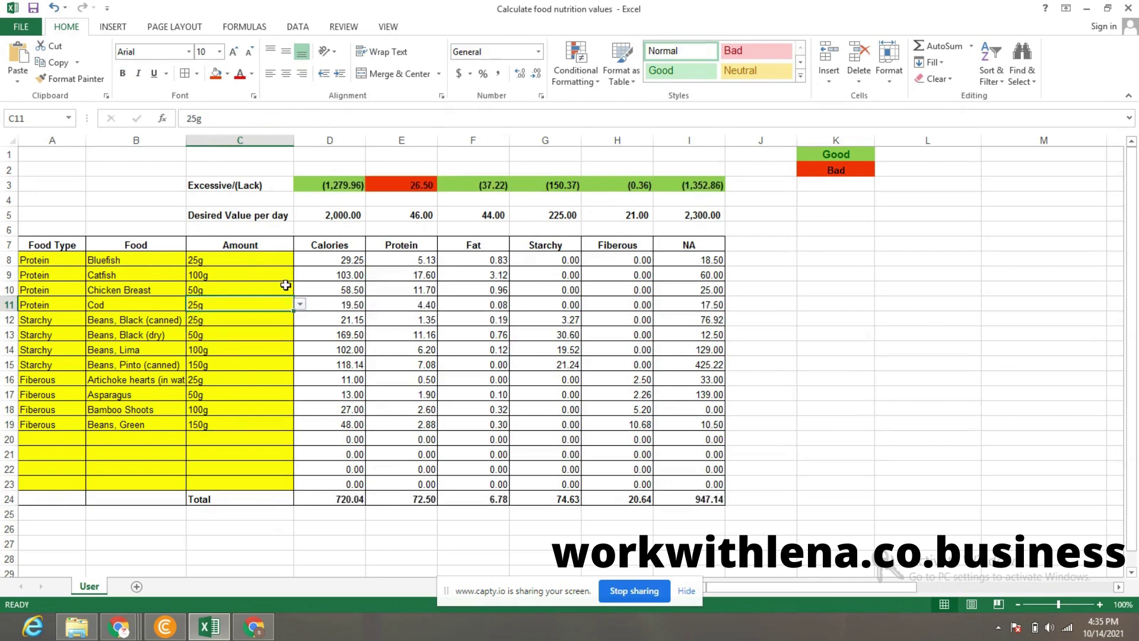
left_click(285, 286)
left_click(301, 290)
left_click(280, 305)
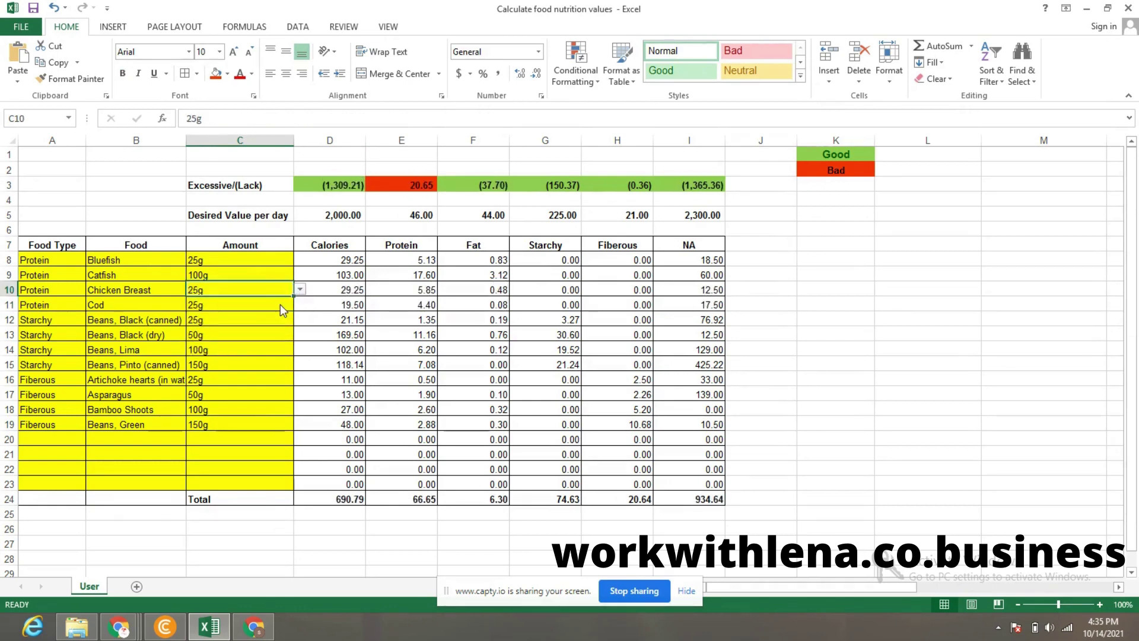
left_click(281, 274)
left_click(300, 274)
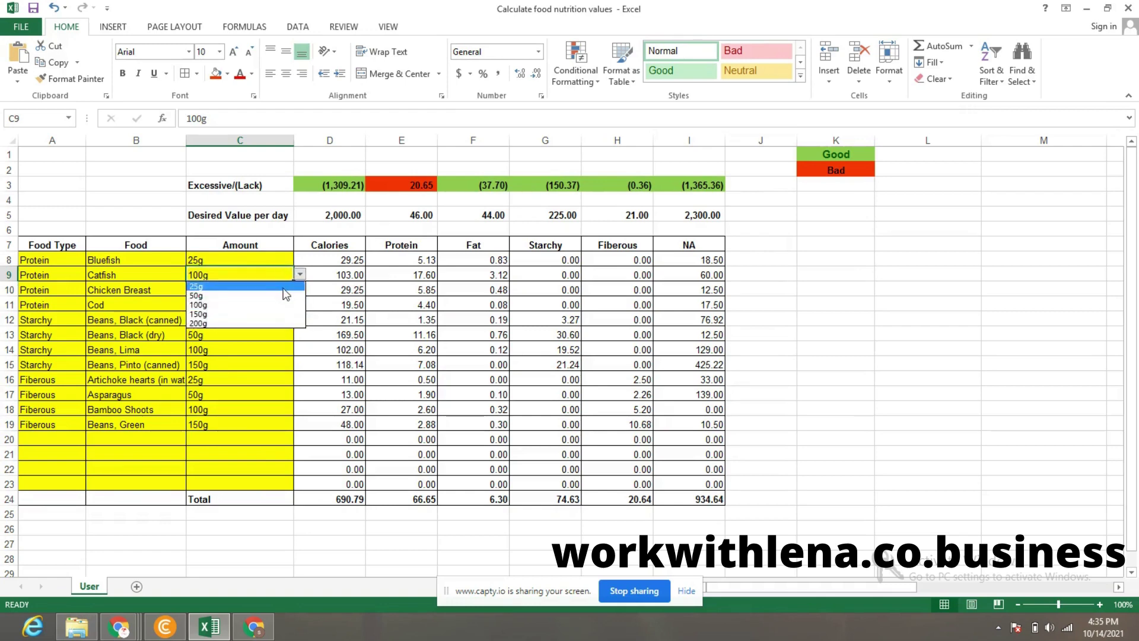
left_click(284, 287)
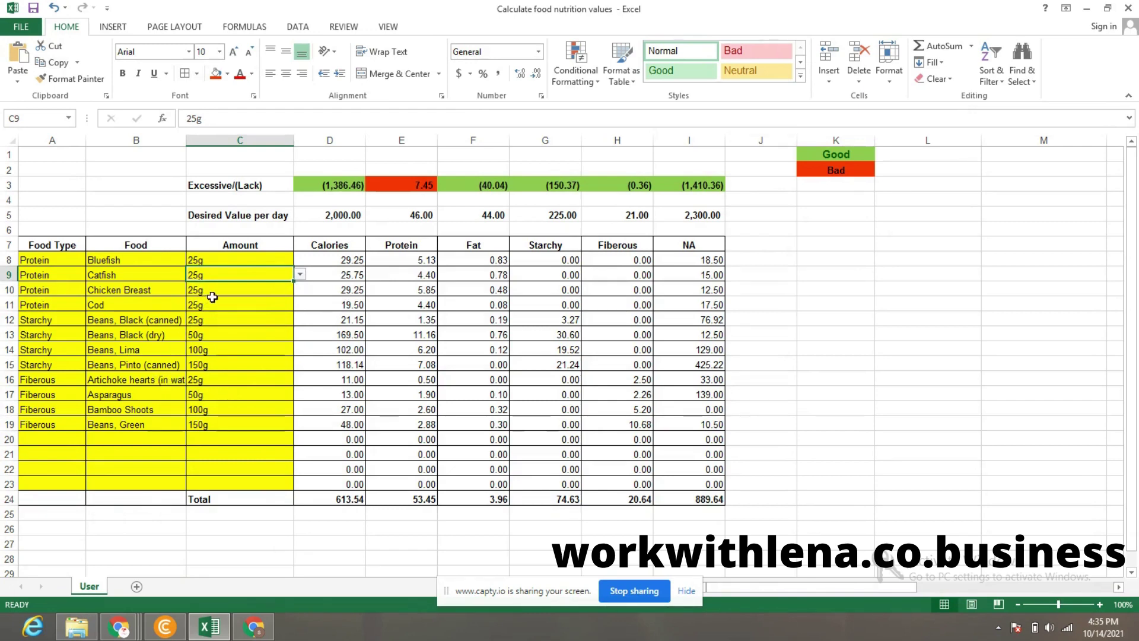
Fill row 20 with Fiberous, Beans, Green, 200g, correcting an initial Protein pick
left_click(81, 440)
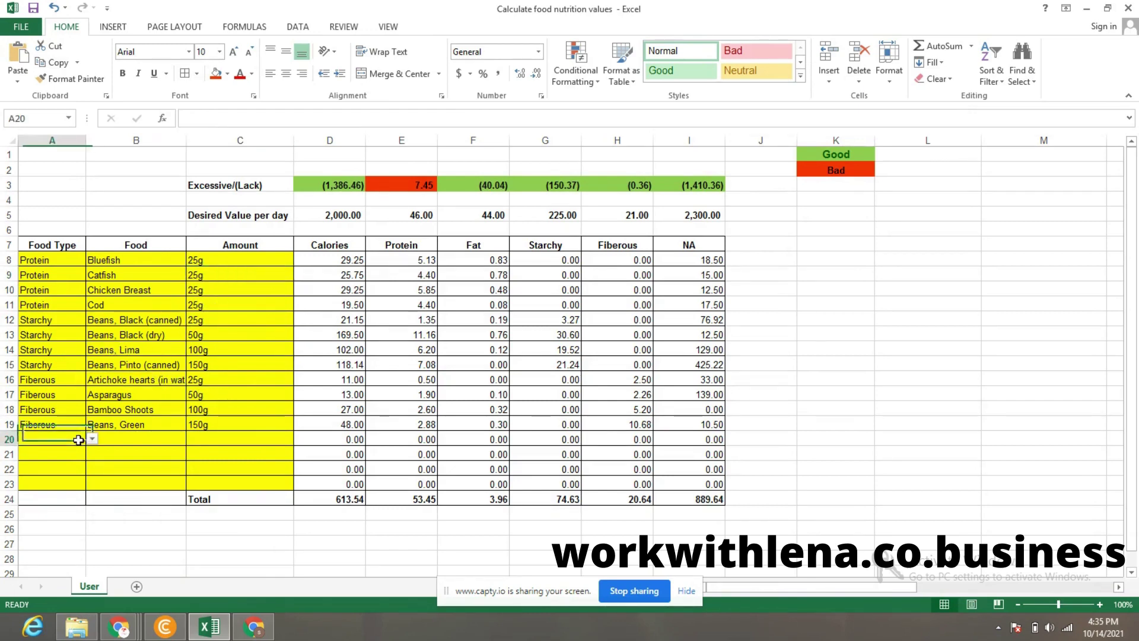
left_click(92, 438)
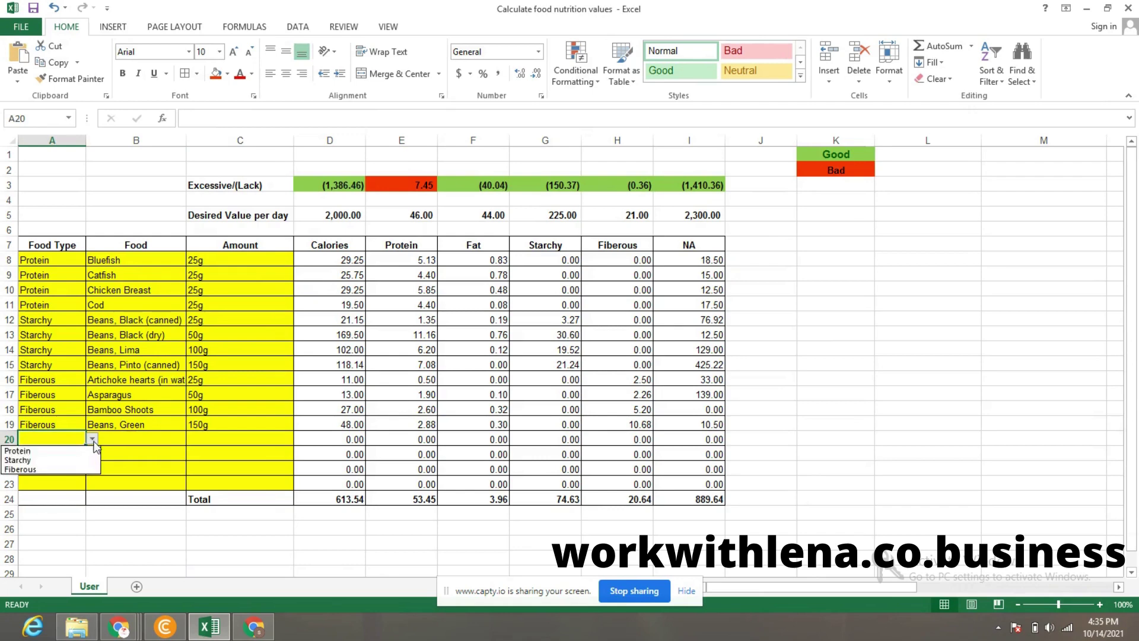
left_click(87, 446)
left_click(92, 439)
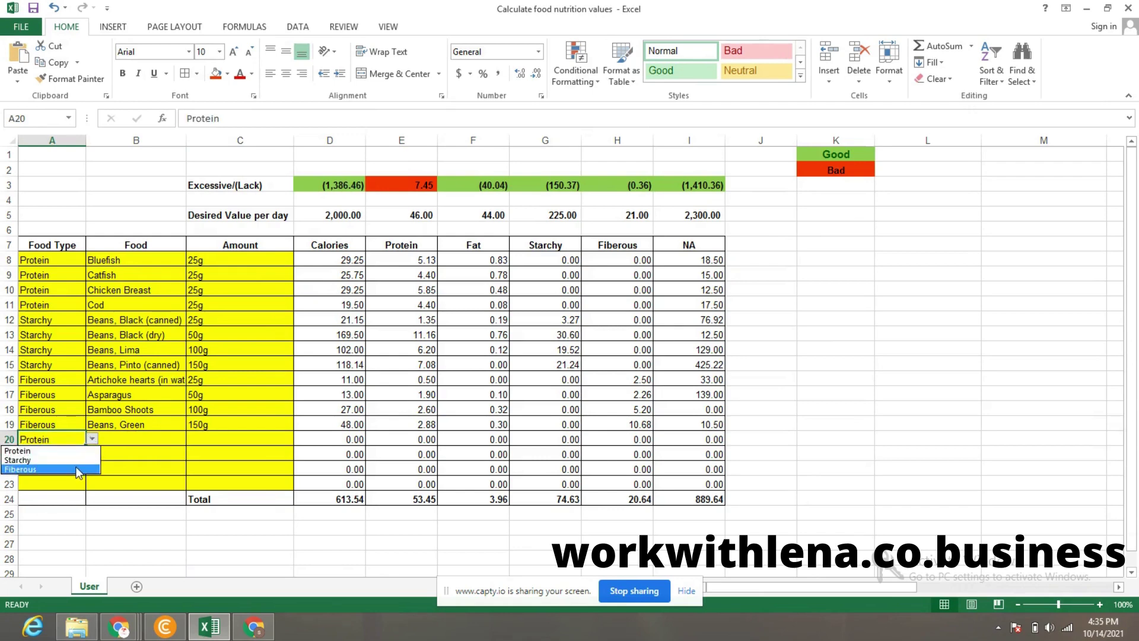
left_click(36, 470)
left_click(172, 440)
left_click(192, 439)
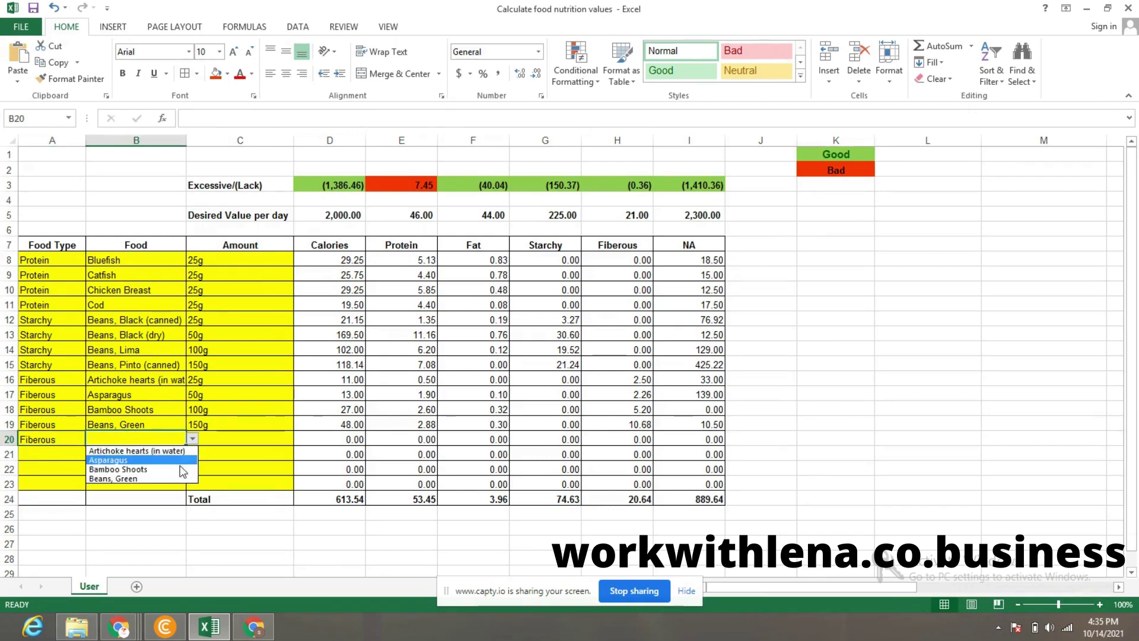
left_click(178, 479)
left_click(244, 440)
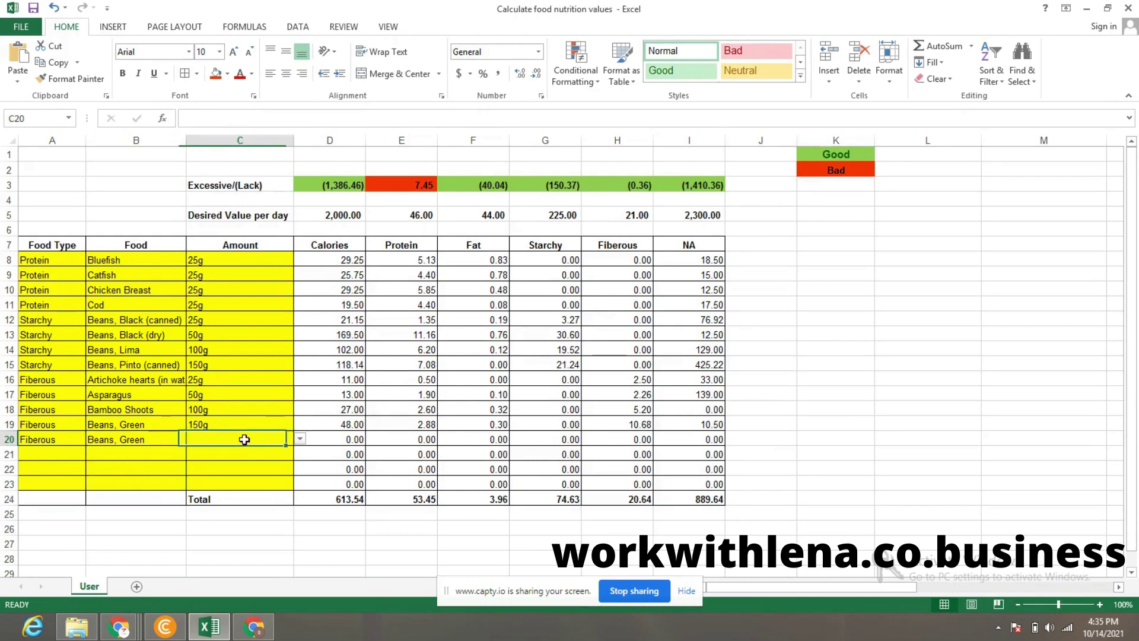
left_click(300, 439)
left_click(272, 487)
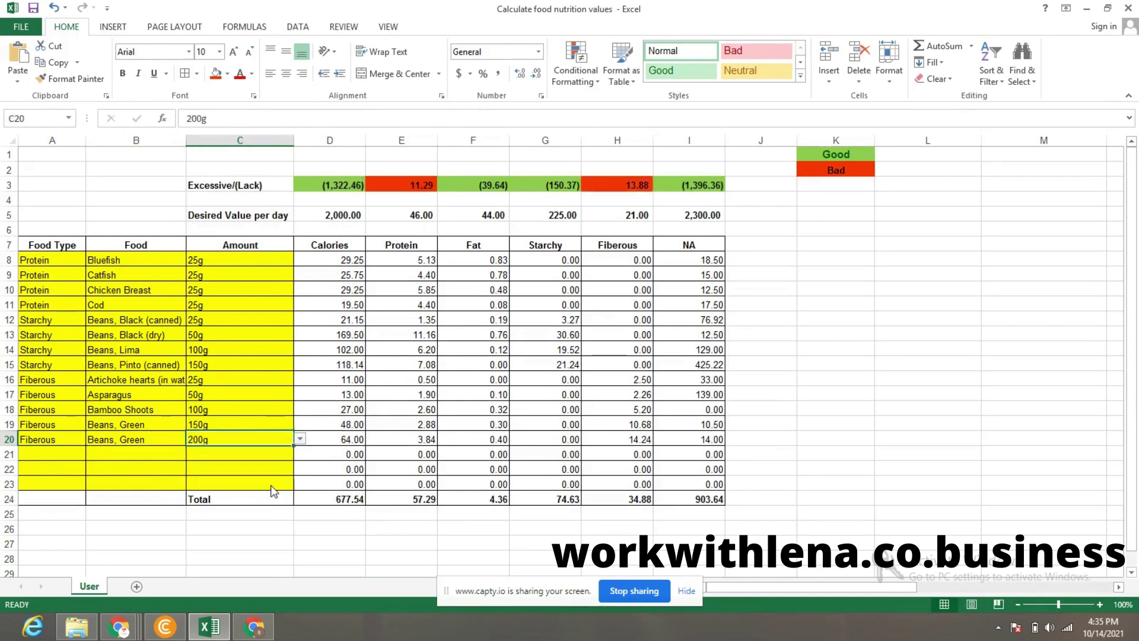
Unhide the Data sheet from the sheet tab menu
right_click(98, 585)
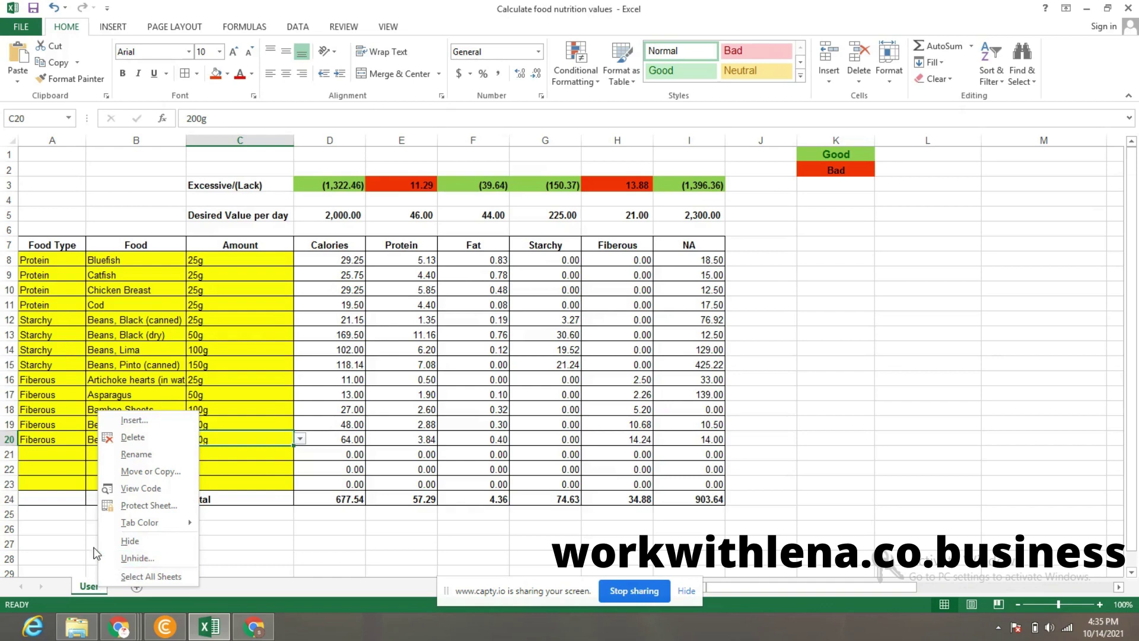
left_click(134, 558)
left_click(155, 596)
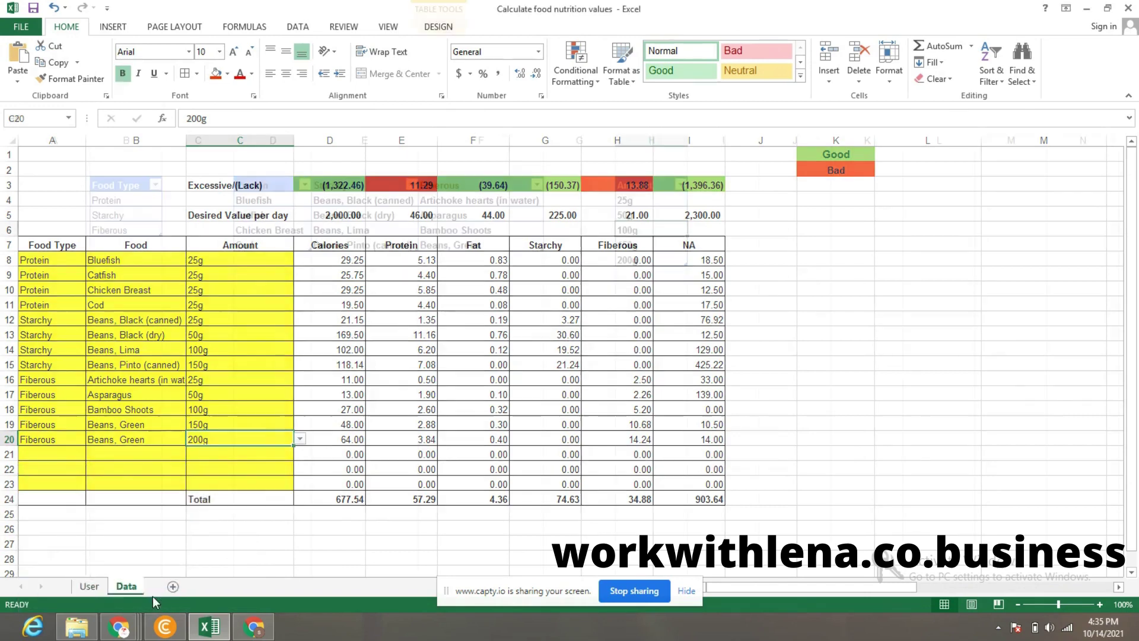
left_click(271, 315)
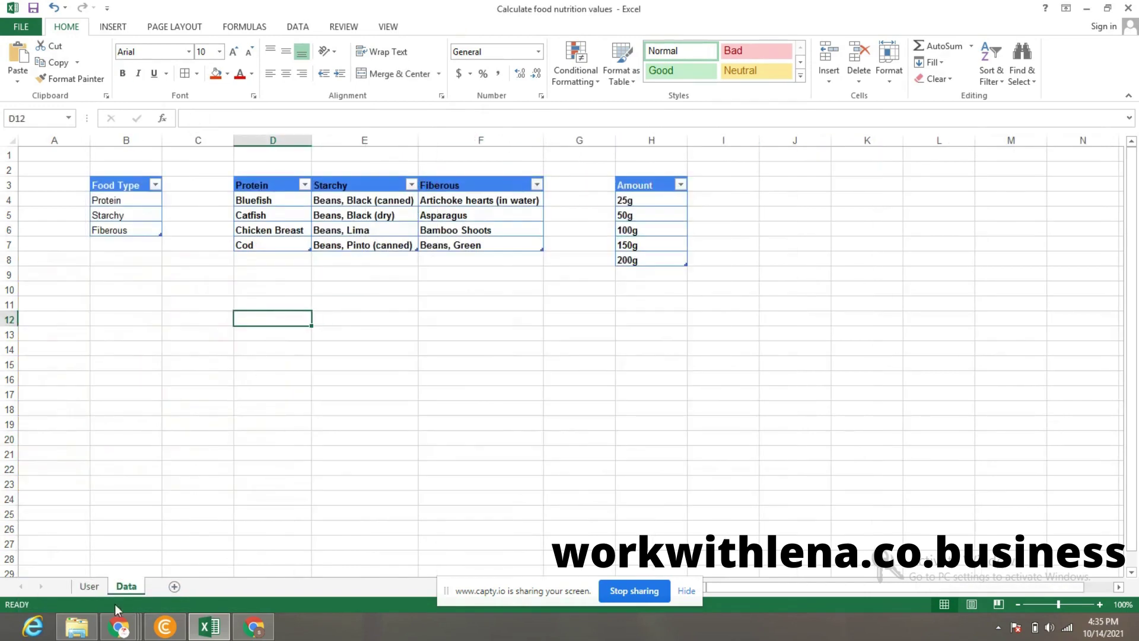
Unhide the ALL sheet to show the food nutrition lookup table
right_click(114, 587)
left_click(140, 558)
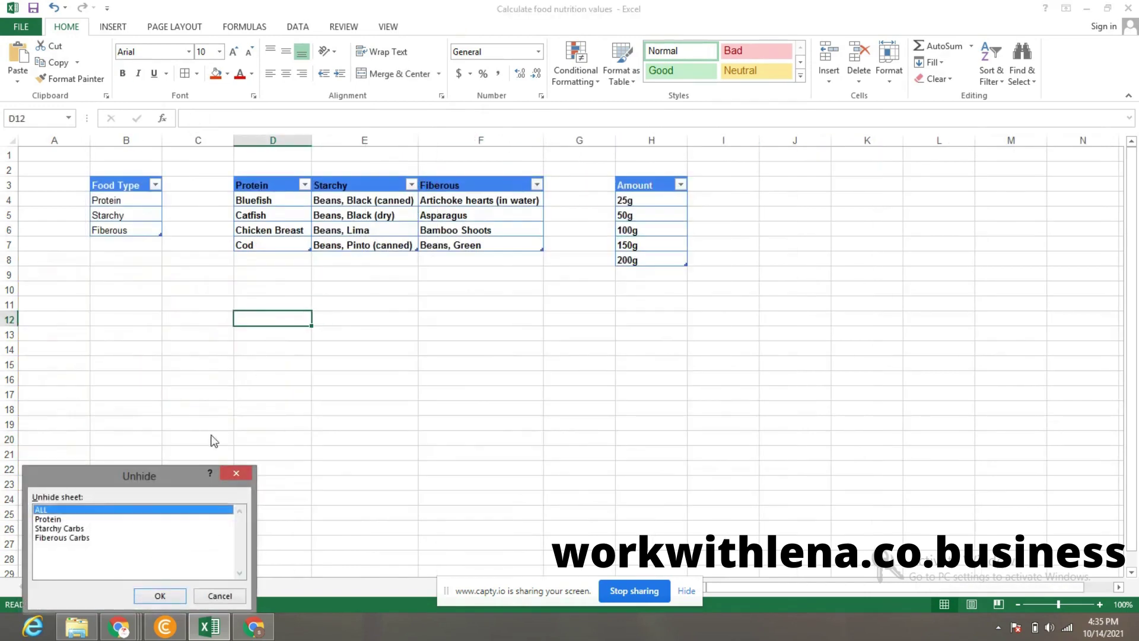
left_click(160, 595)
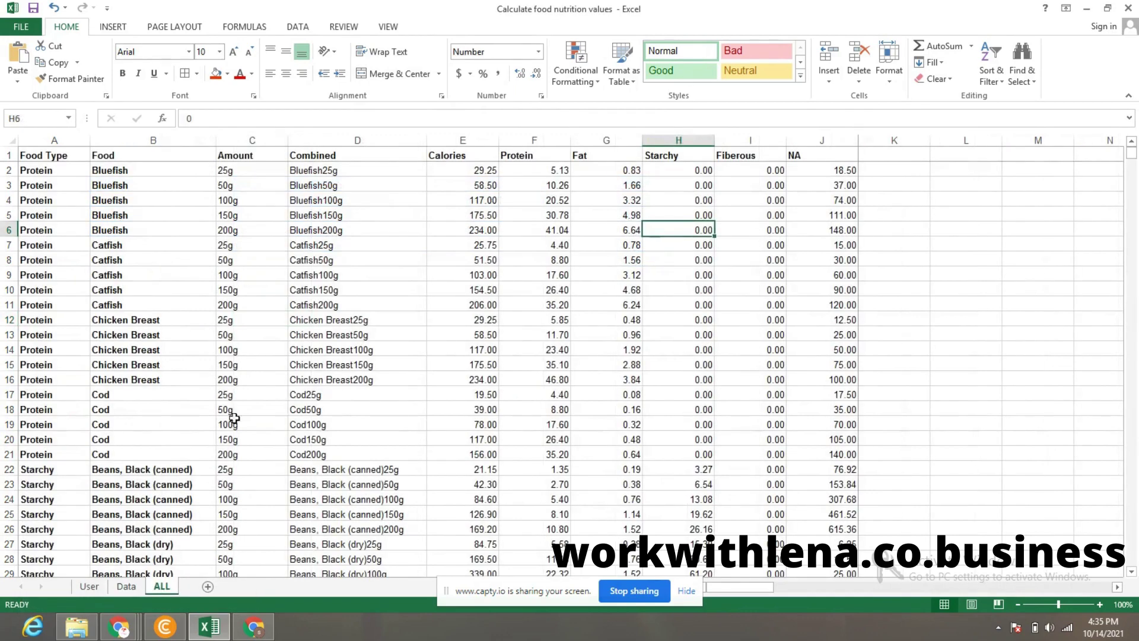
left_click(253, 364)
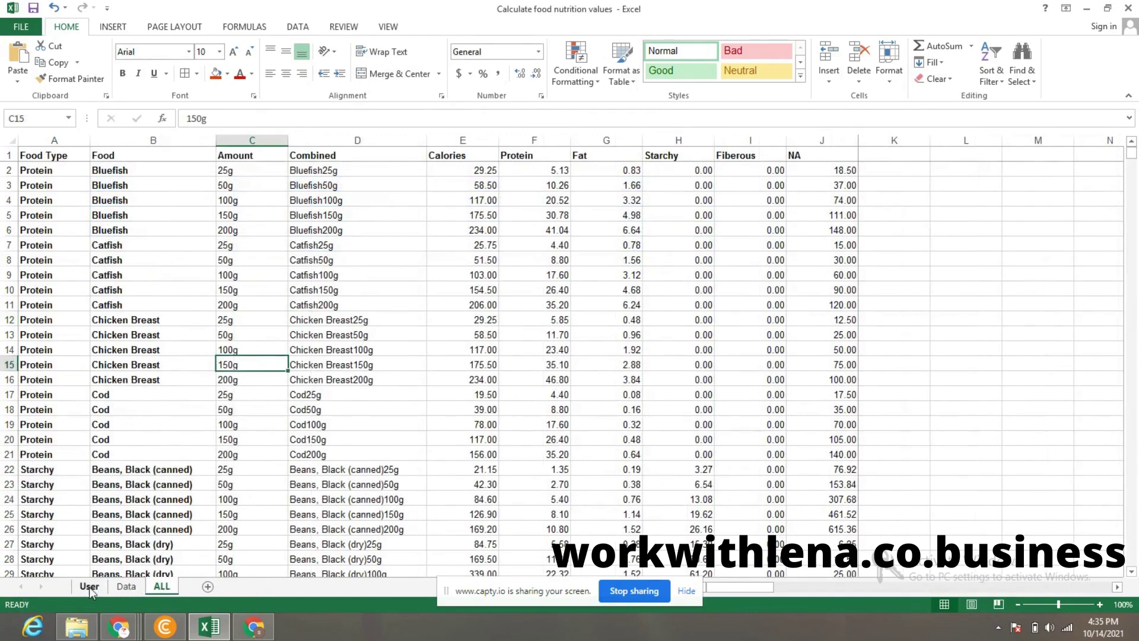
right_click(159, 589)
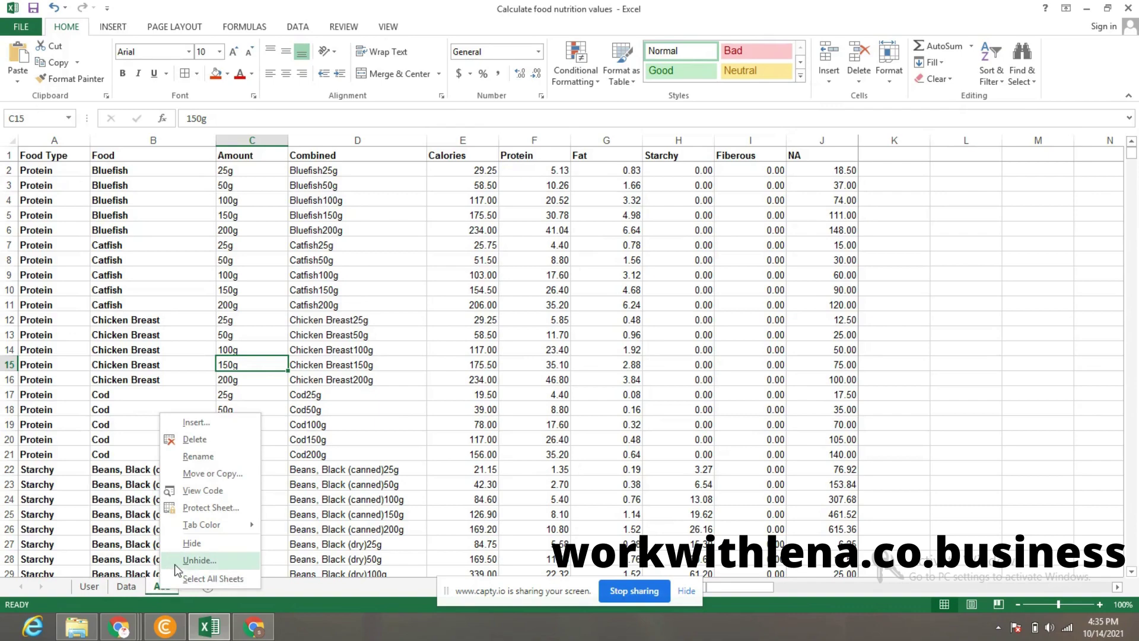
left_click(137, 354)
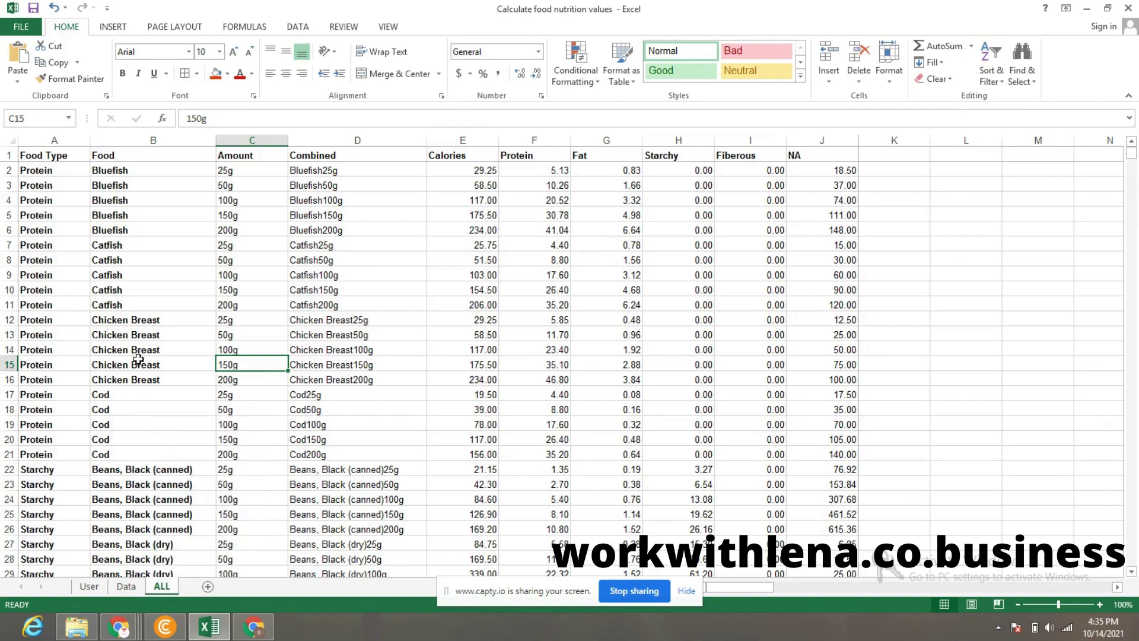
scroll(137, 359, "down", 5)
scroll(135, 362, "down", 2)
scroll(131, 380, "up", 7)
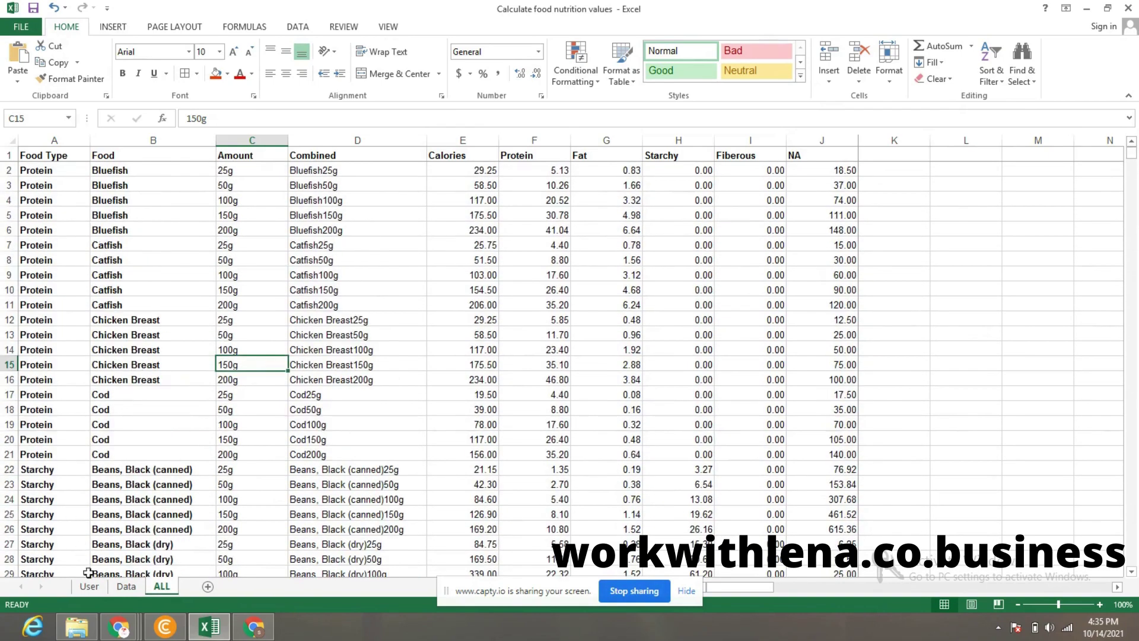